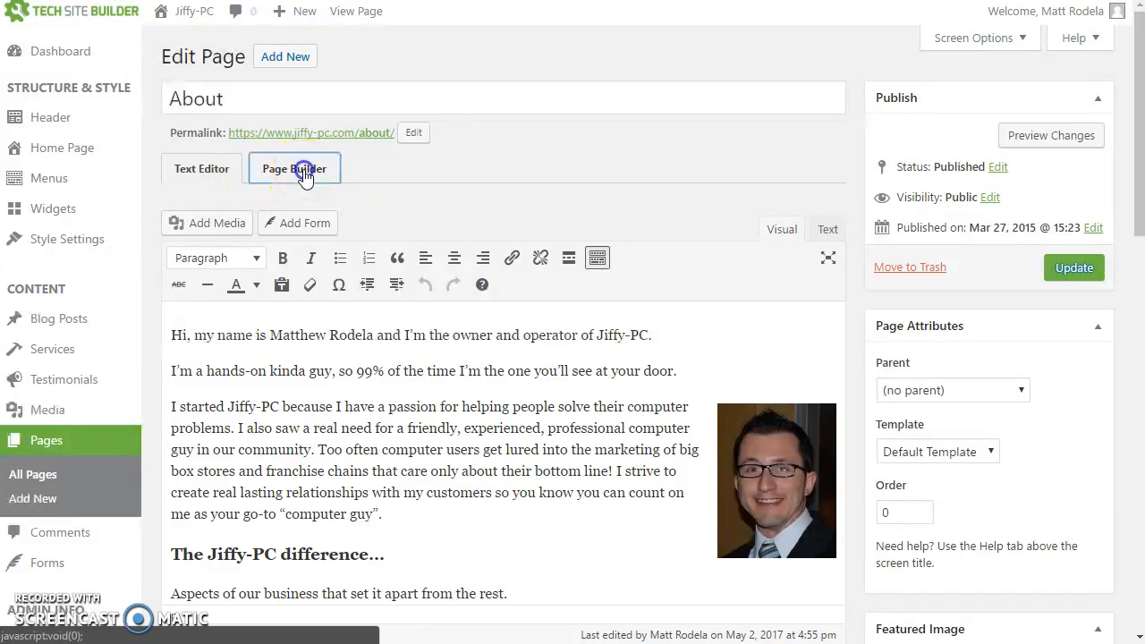
# Open the About page in the Page Builder and look over its existing content
pyautogui.click(305, 173)
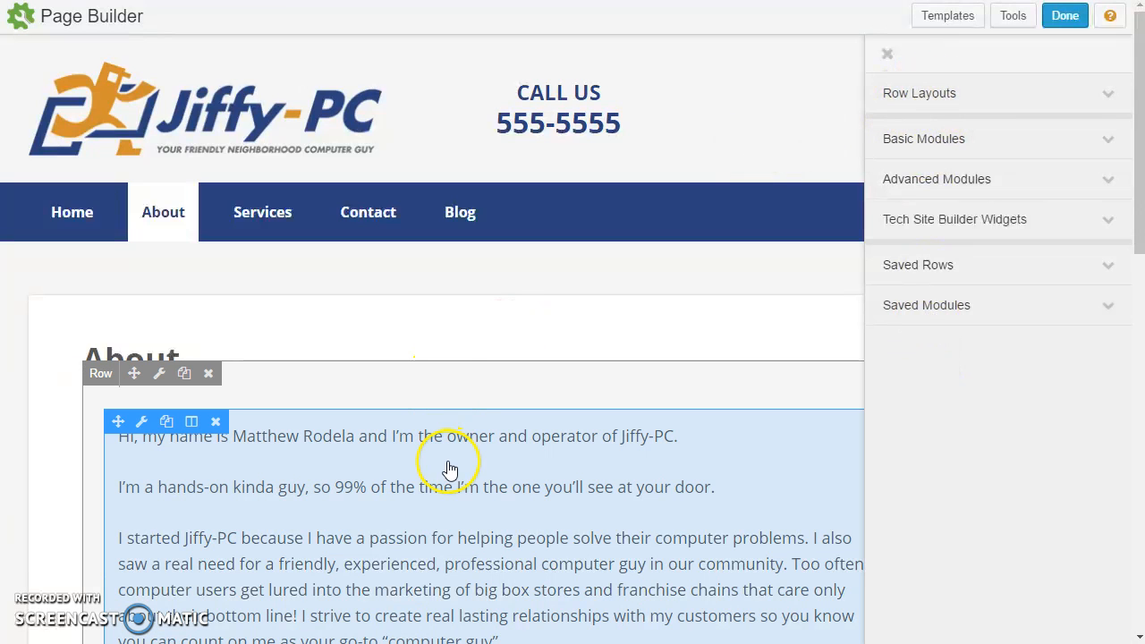
pyautogui.scroll(-1, 447, 295)
pyautogui.scroll(-7, 443, 295)
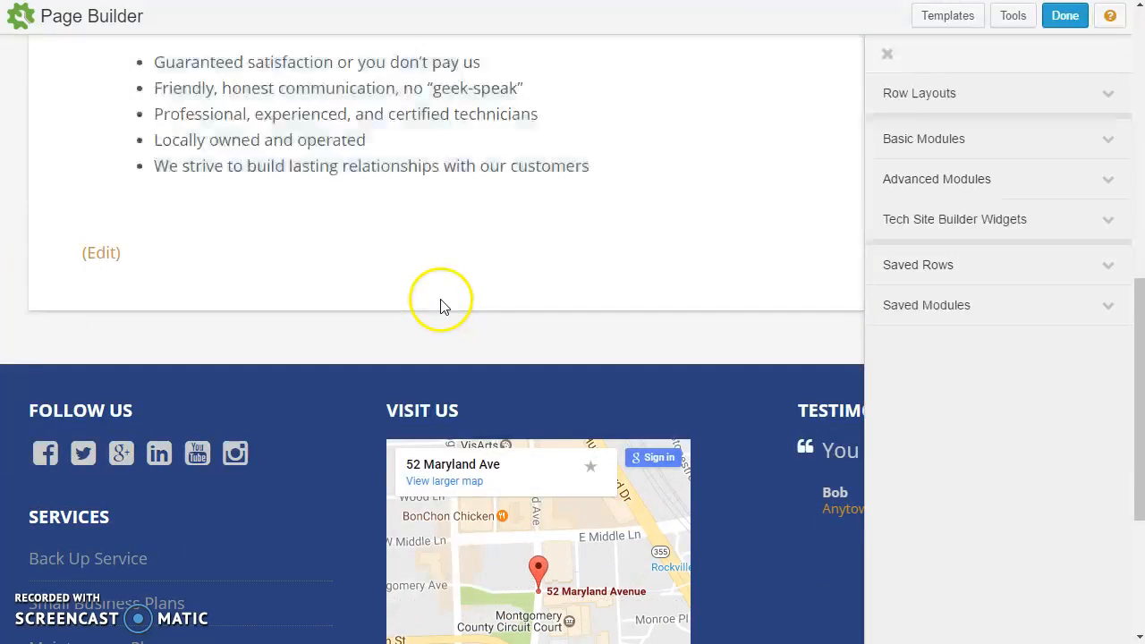
pyautogui.scroll(4, 439, 307)
pyautogui.scroll(3, 436, 235)
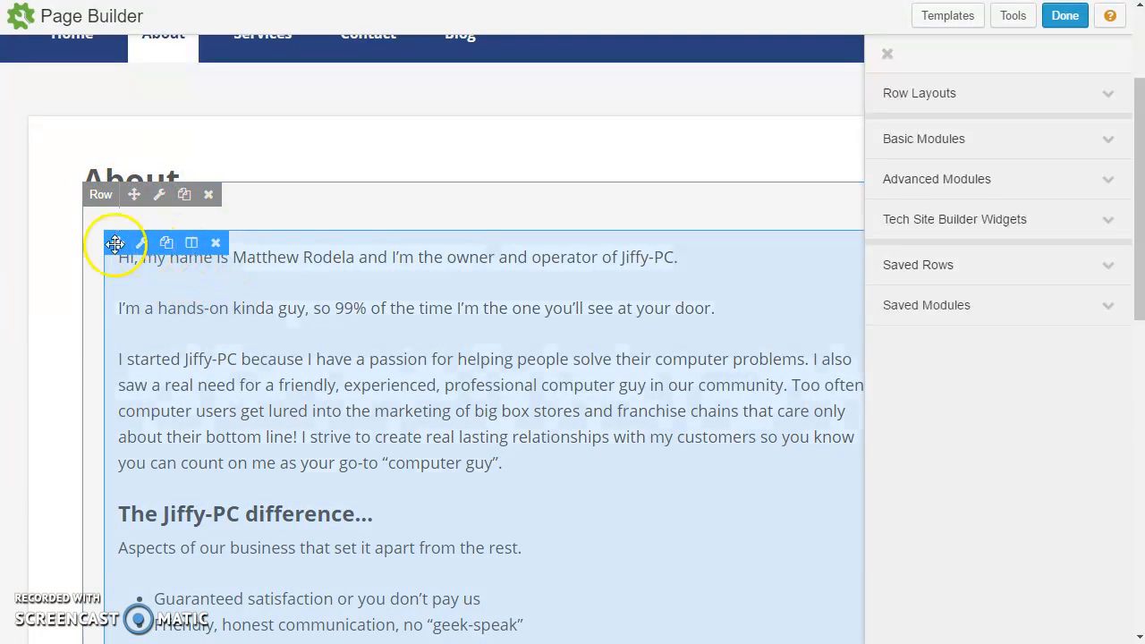
# Add a 3 Columns row layout below the bulleted list at the end of the About page content
pyautogui.scroll(-3, 228, 259)
pyautogui.scroll(-2, 233, 270)
pyautogui.scroll(1, 234, 270)
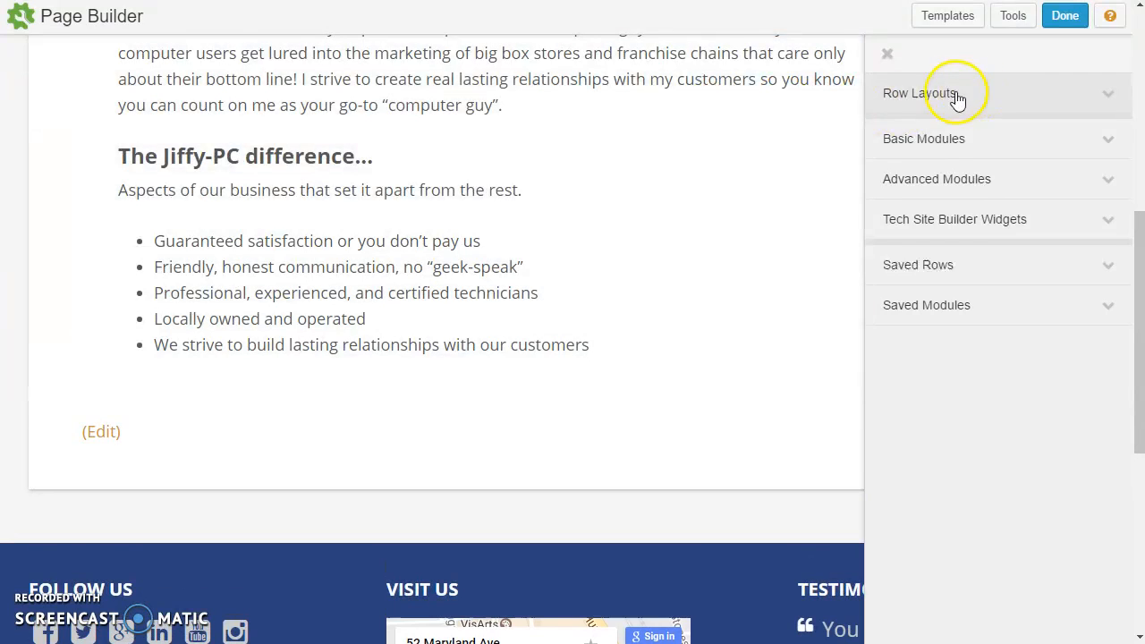
pyautogui.click(957, 97)
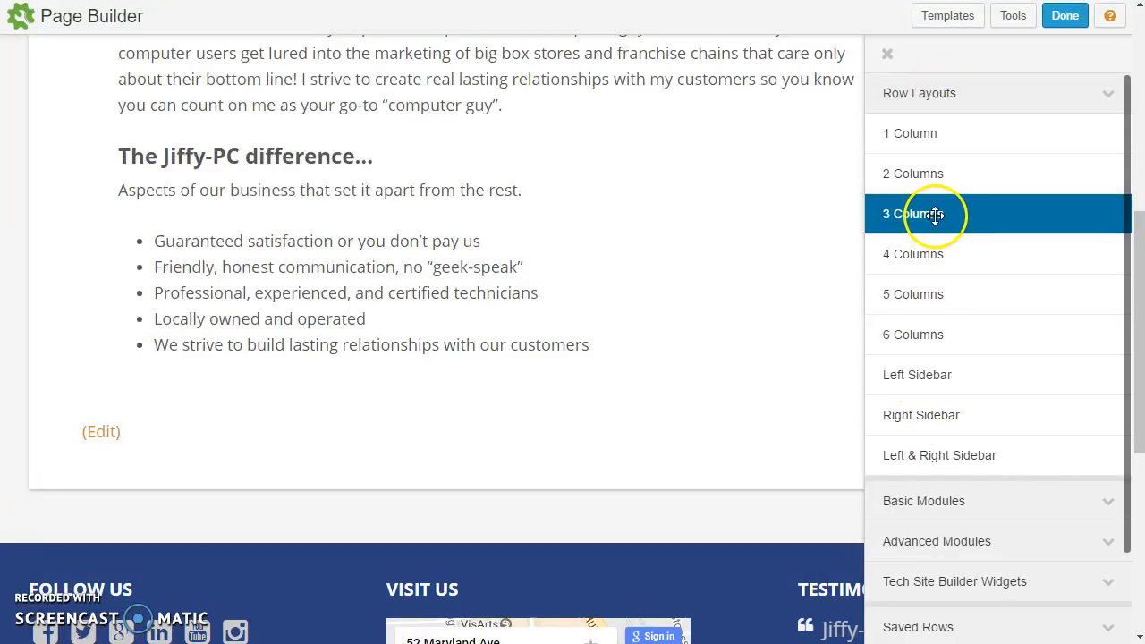
pyautogui.moveTo(939, 216); pyautogui.dragTo(582, 545)
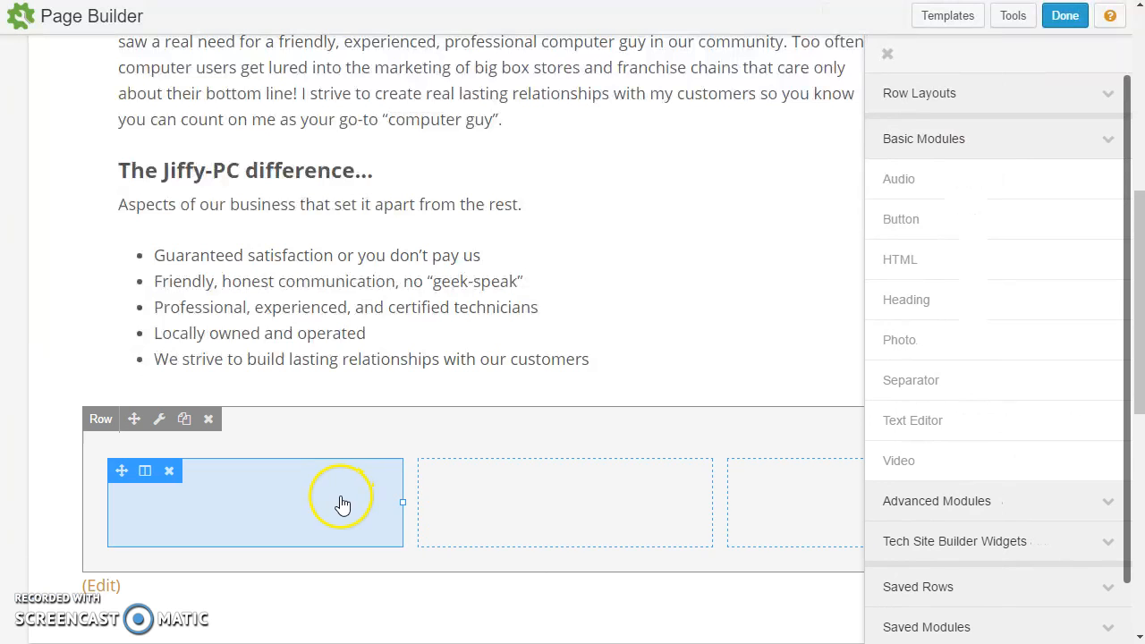
# Add a Heading module to the first column of the new row with the text "Box #1"
pyautogui.scroll(-1, 775, 383)
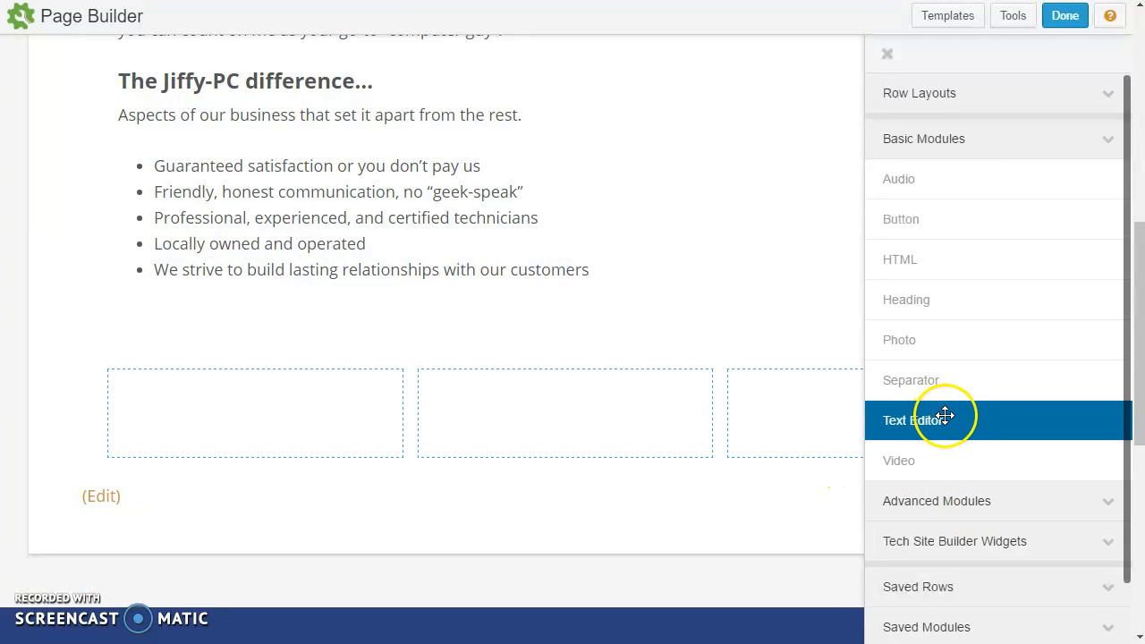
pyautogui.moveTo(943, 302); pyautogui.dragTo(314, 440)
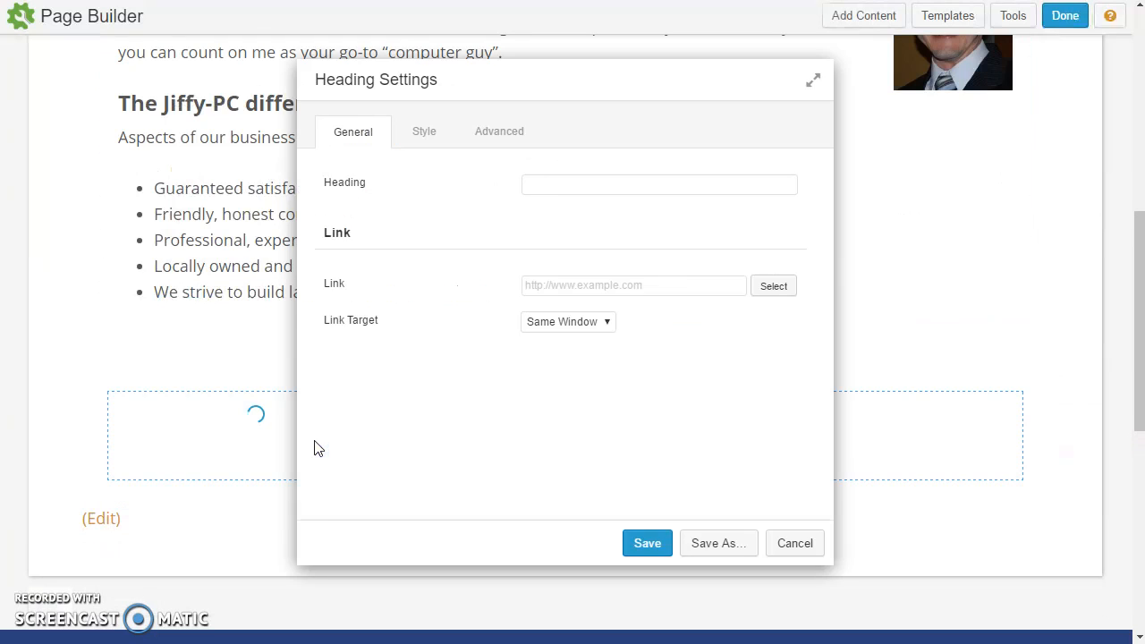
pyautogui.click(559, 185)
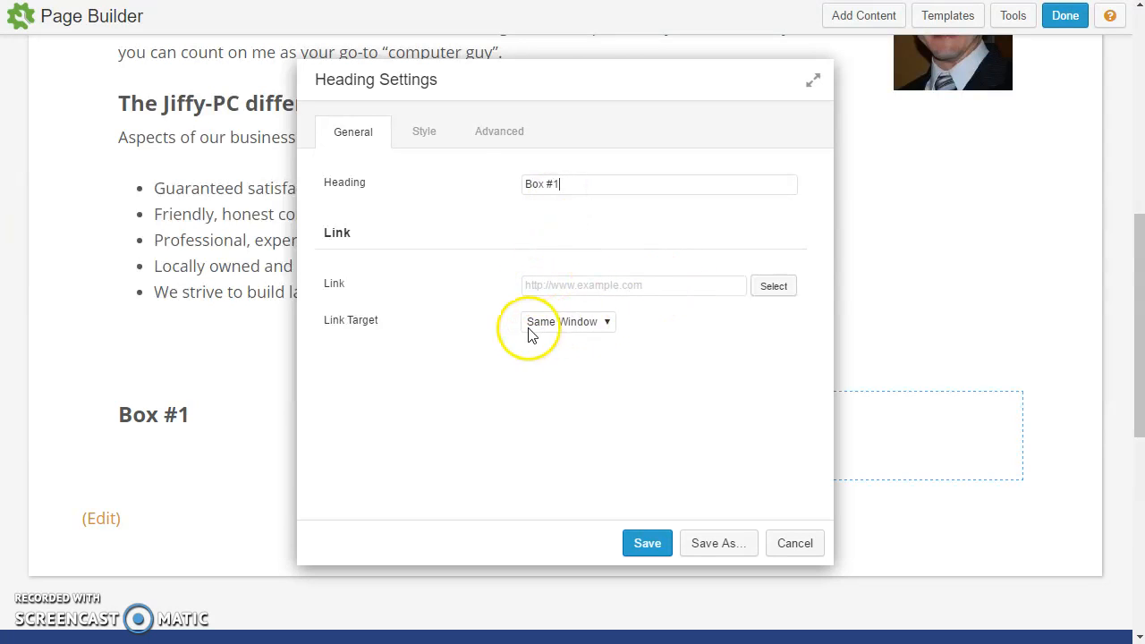
# Set the Box #1 heading's text color to green (#03ce00)
pyautogui.click(423, 134)
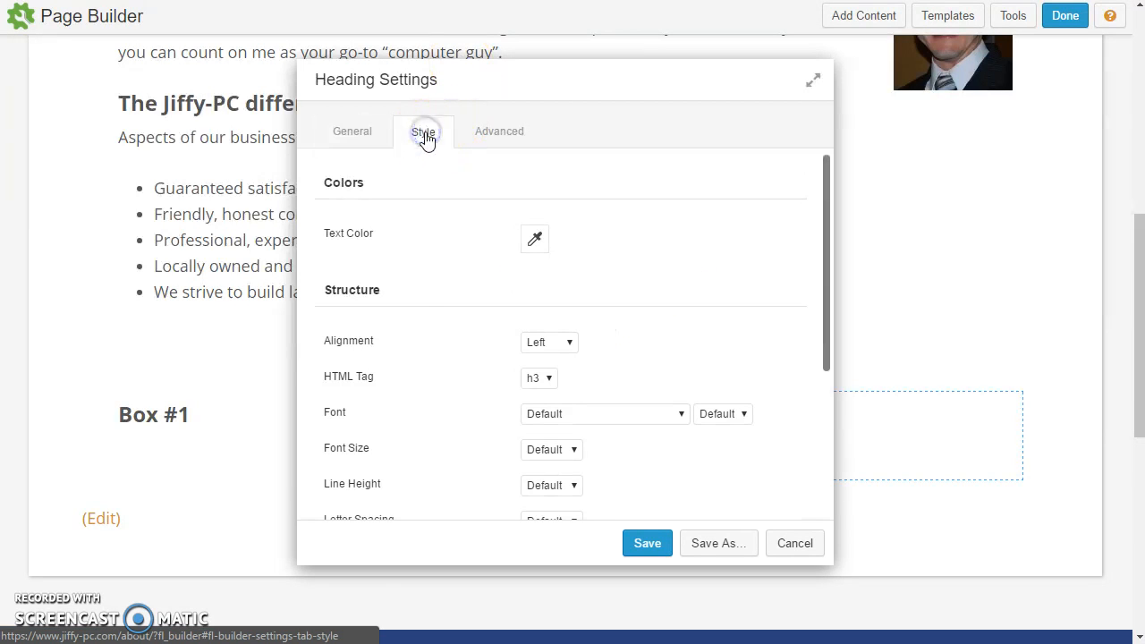
pyautogui.click(535, 238)
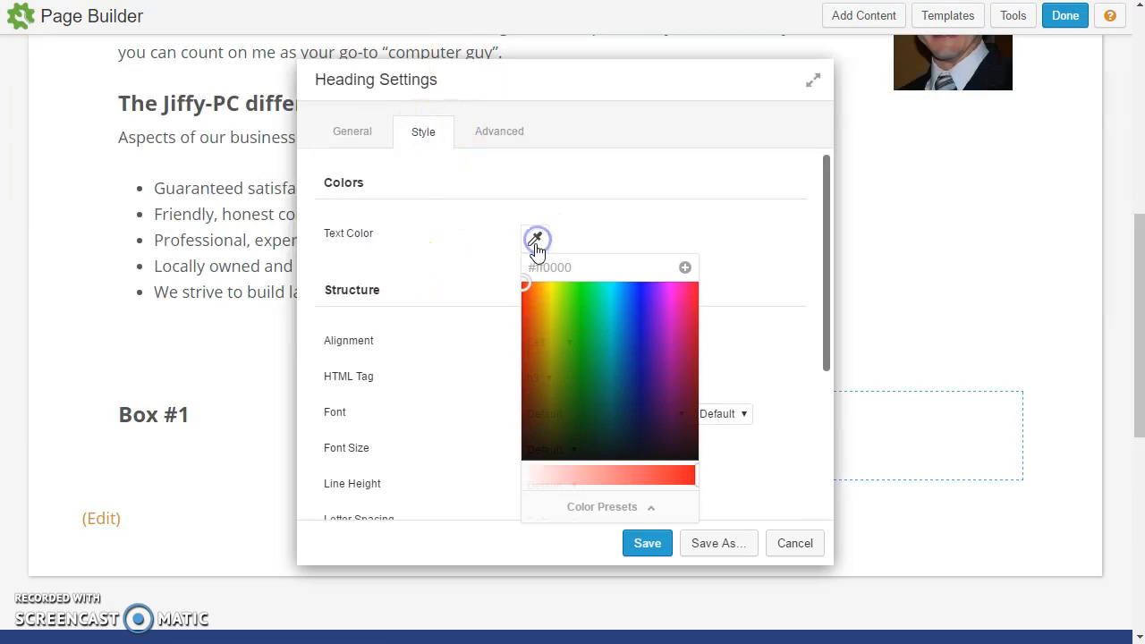
pyautogui.moveTo(534, 324)
pyautogui.mouseDown()
pyautogui.moveTo(582, 309)
pyautogui.moveTo(573, 317)
pyautogui.mouseUp()
pyautogui.click(447, 287)
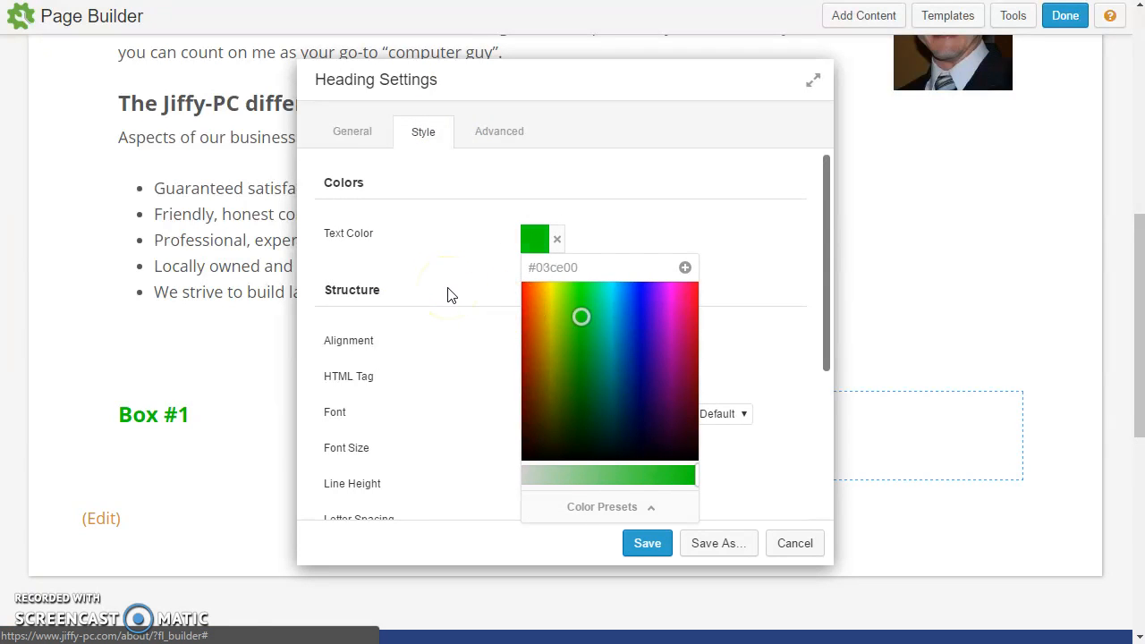
pyautogui.click(449, 280)
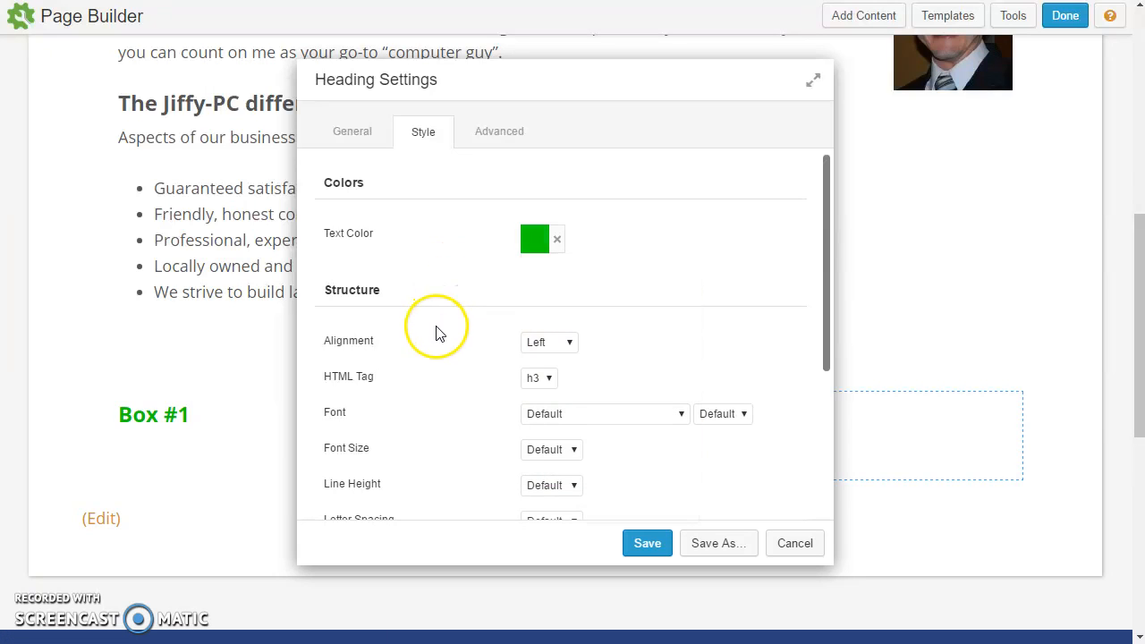
# Copy the hex code of the Box #1 heading's green text color
pyautogui.click(532, 254)
pyautogui.moveTo(579, 268); pyautogui.dragTo(508, 268)
pyautogui.click(490, 281)
pyautogui.click(488, 280)
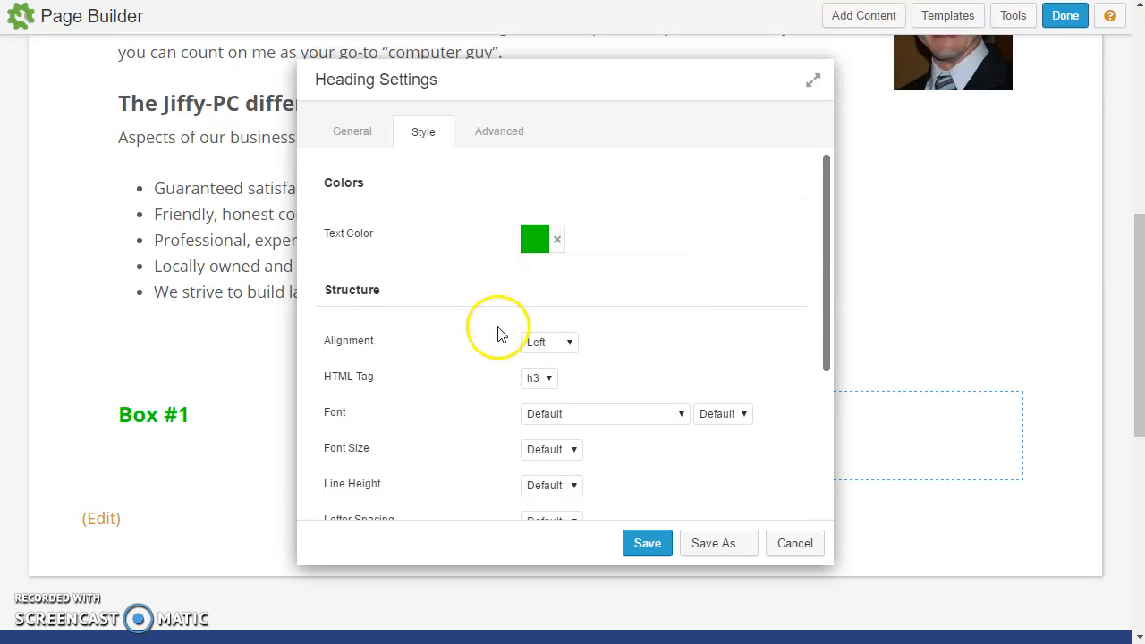
# Review the Box #1 heading's structure, mobile, margin, visibility and animation options, and save the heading
pyautogui.scroll(-2, 496, 345)
pyautogui.scroll(2, 534, 273)
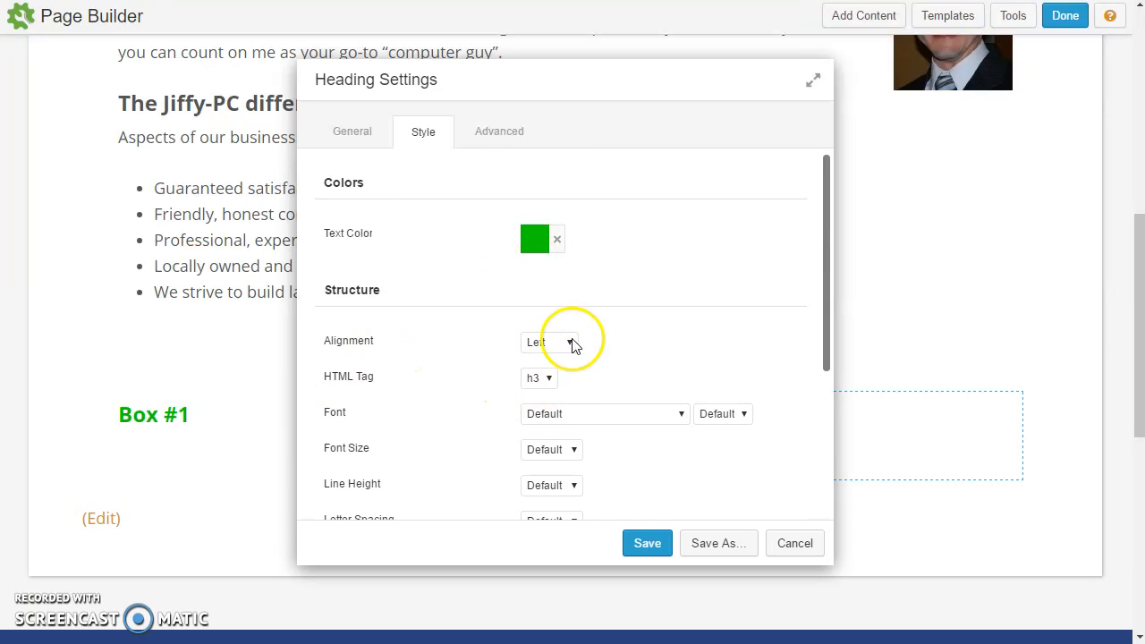
pyautogui.scroll(-2, 524, 332)
pyautogui.scroll(-1, 593, 397)
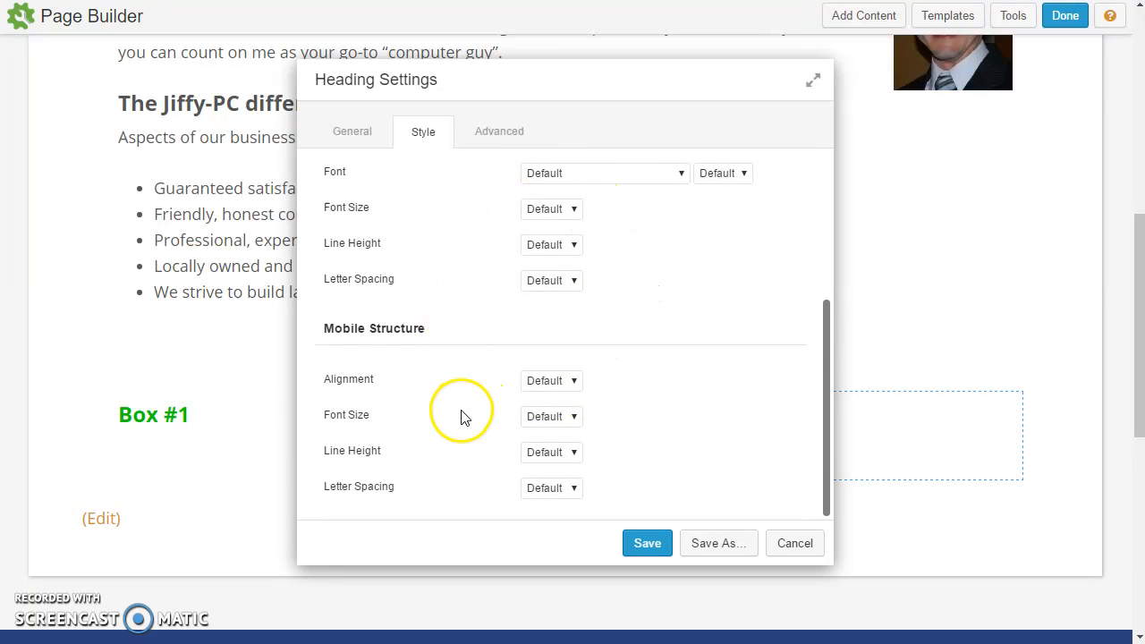
pyautogui.scroll(3, 461, 417)
pyautogui.click(473, 134)
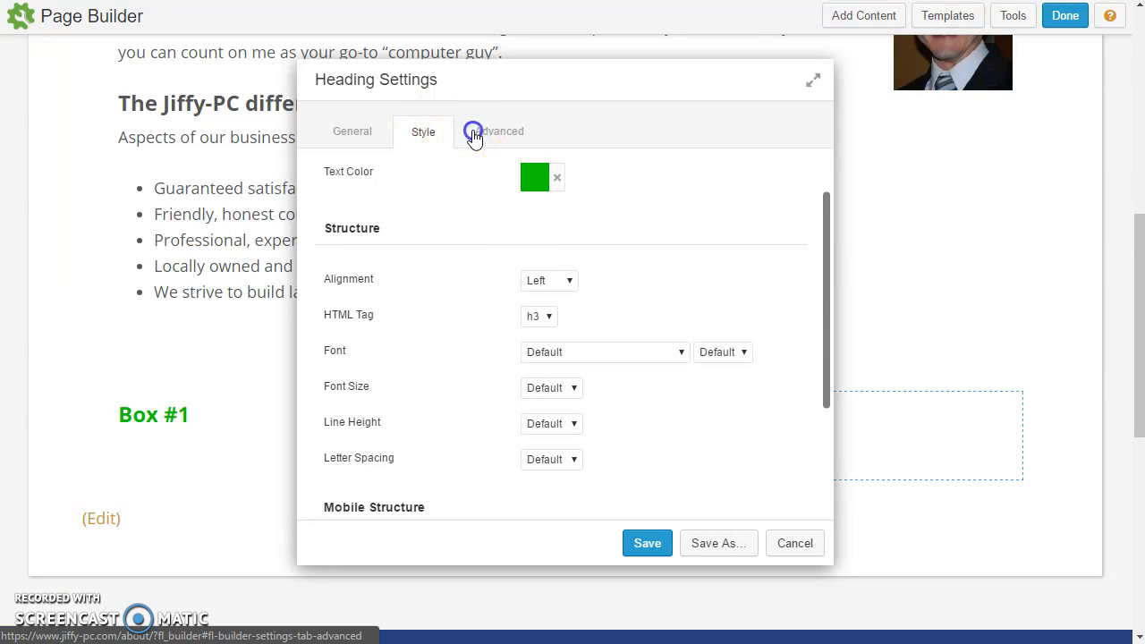
pyautogui.scroll(1, 537, 268)
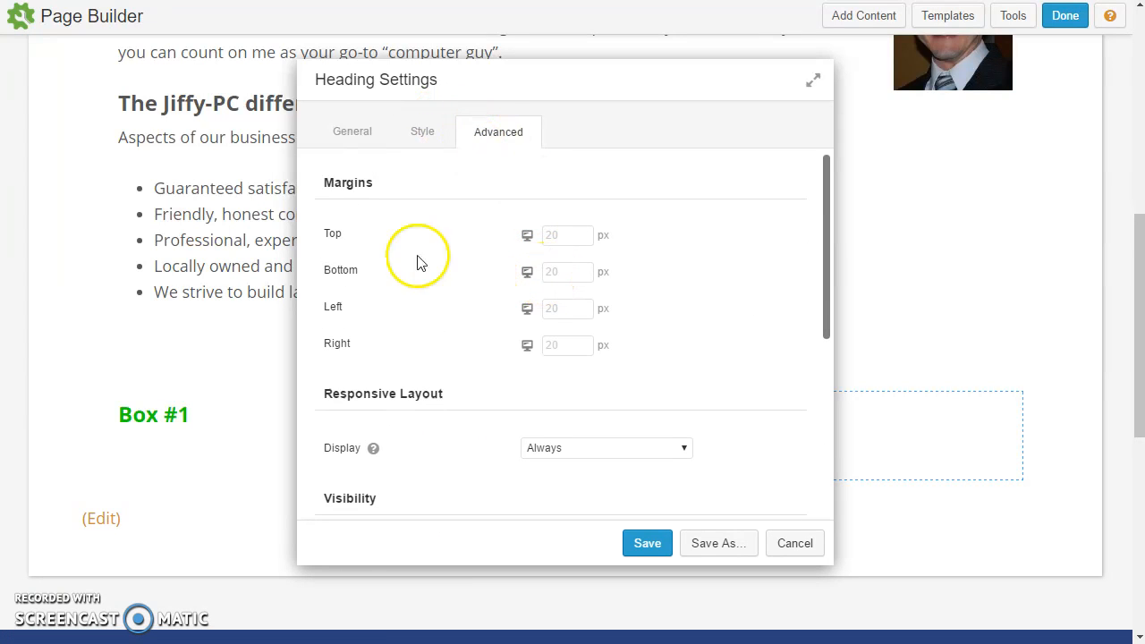
pyautogui.scroll(-1, 367, 376)
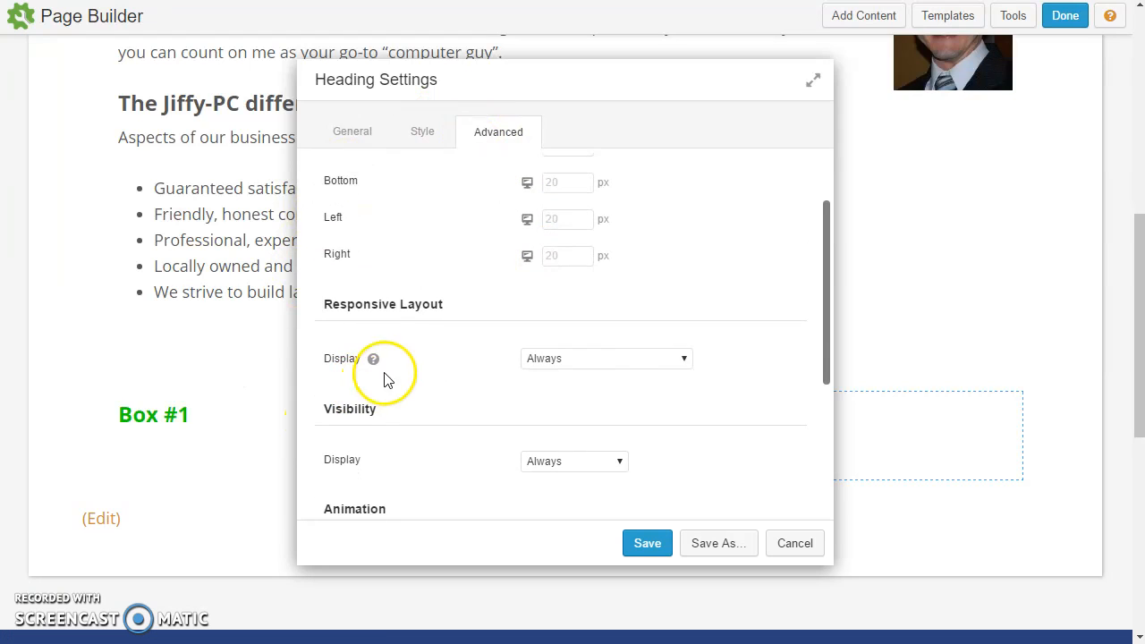
pyautogui.scroll(-1, 417, 357)
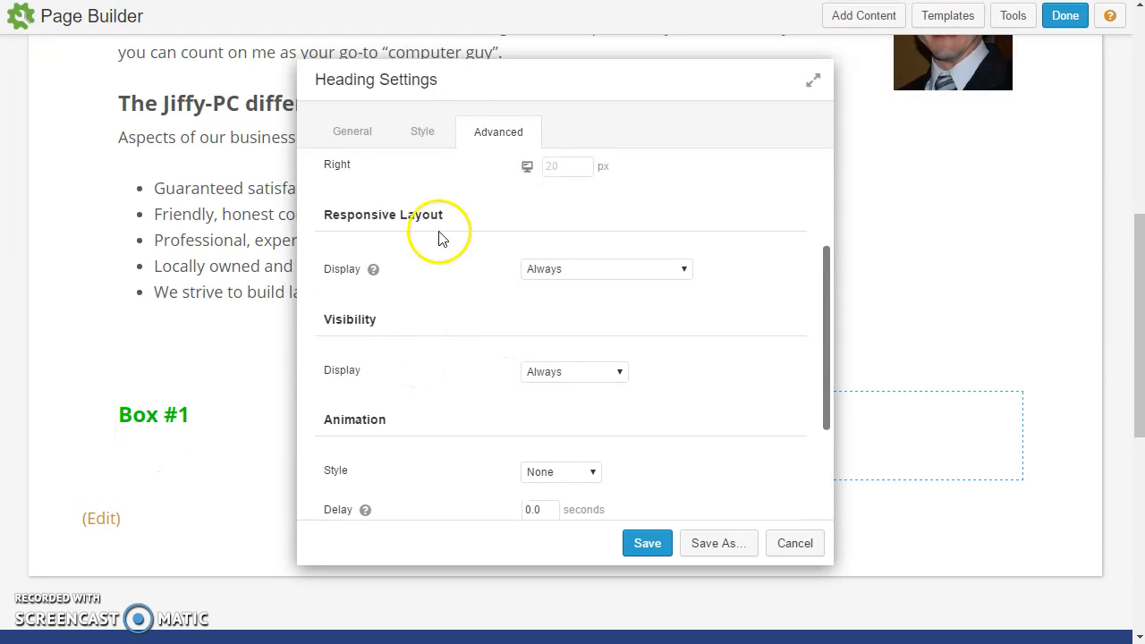
pyautogui.scroll(-2, 439, 289)
pyautogui.scroll(4, 444, 317)
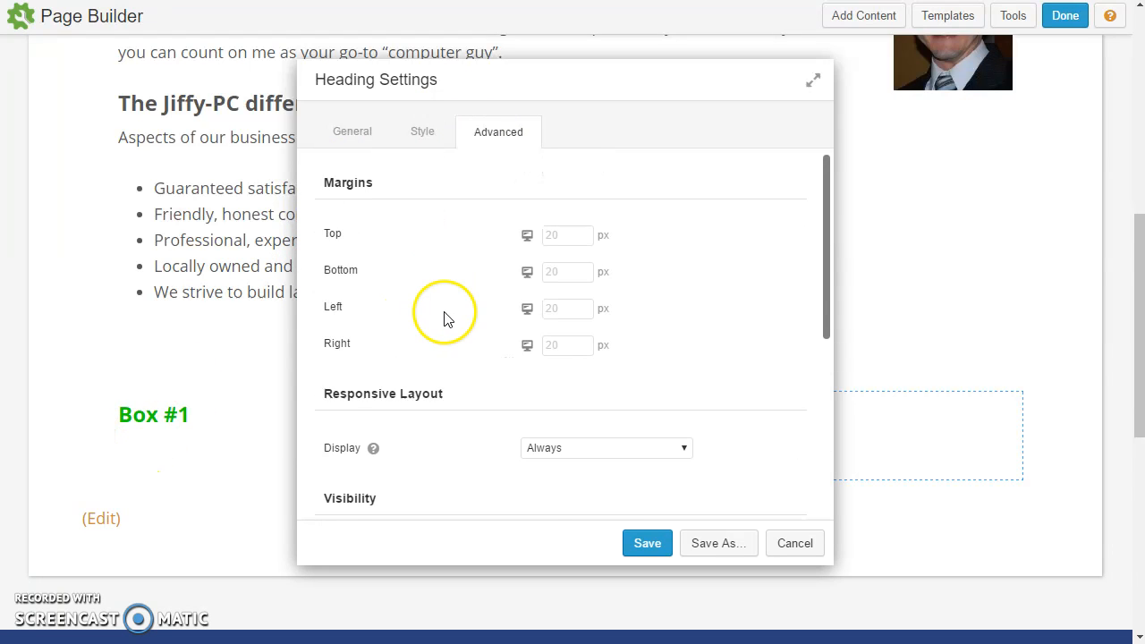
pyautogui.click(651, 551)
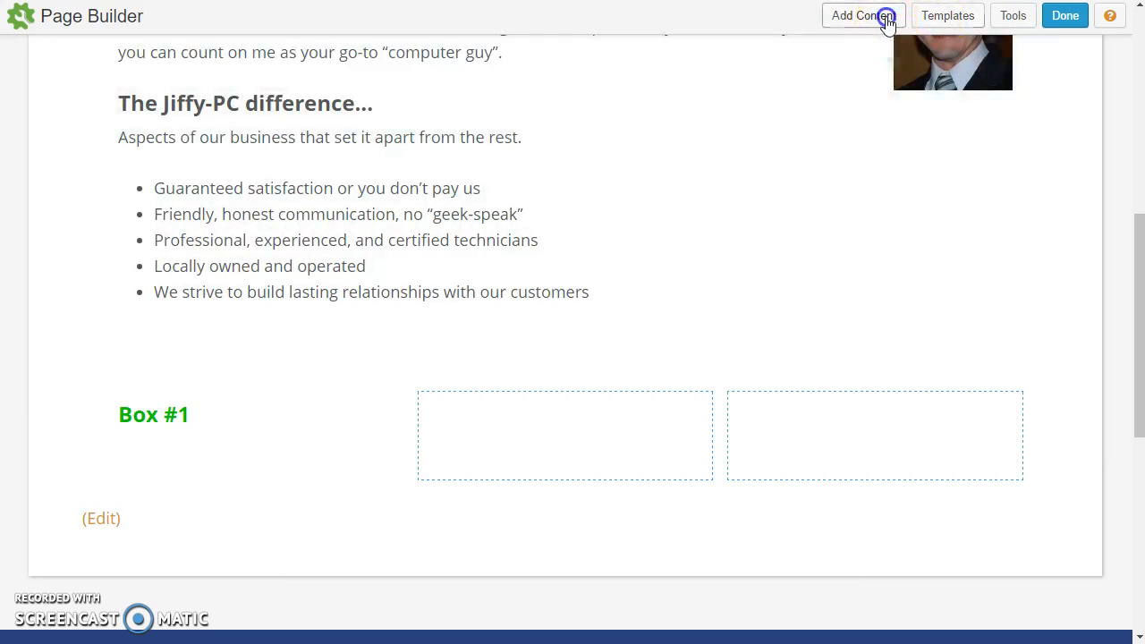
# Add a Heading module to the middle column of the row with the text "Box #2"
pyautogui.click(886, 18)
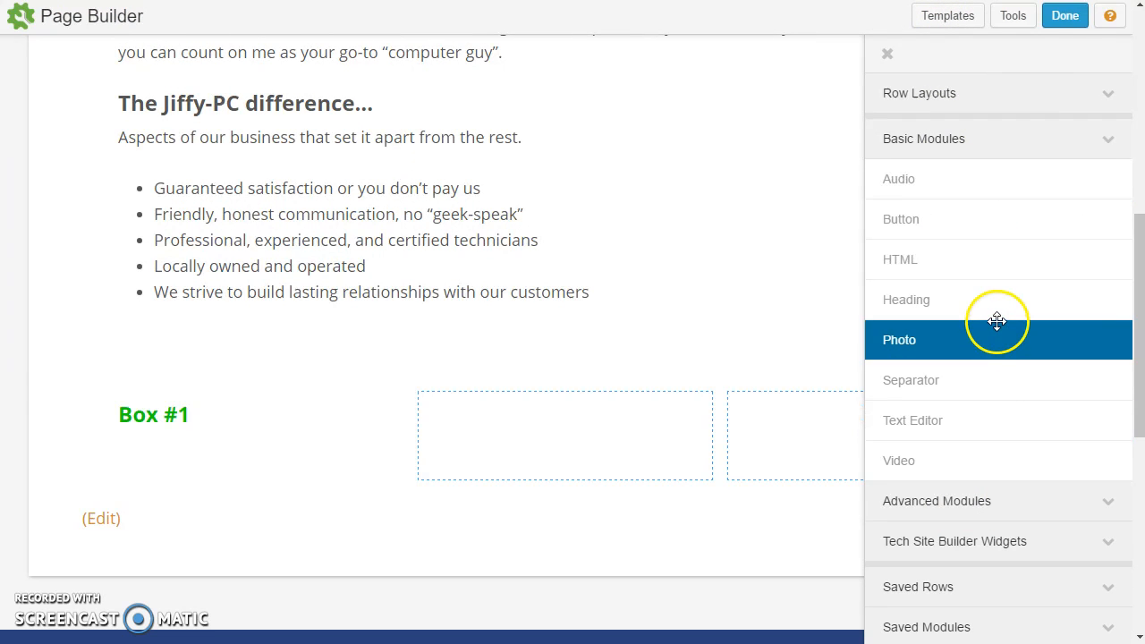
pyautogui.moveTo(975, 302); pyautogui.dragTo(587, 444)
pyautogui.click(573, 185)
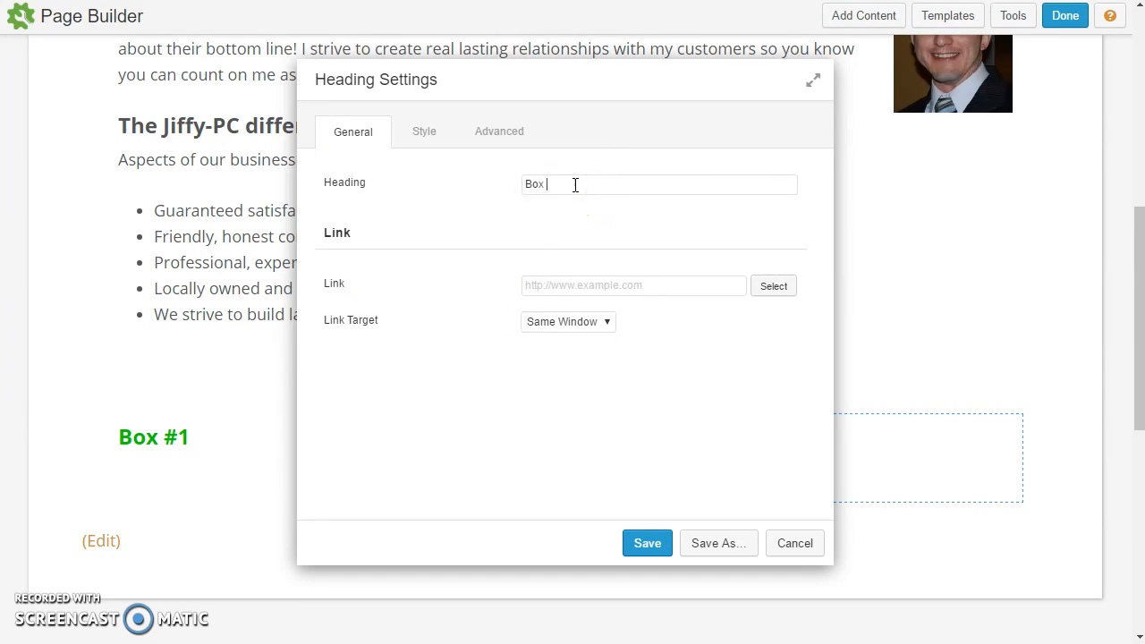
# Apply the copied green hex code as the Box #2 heading's text color and save the heading
pyautogui.click(424, 132)
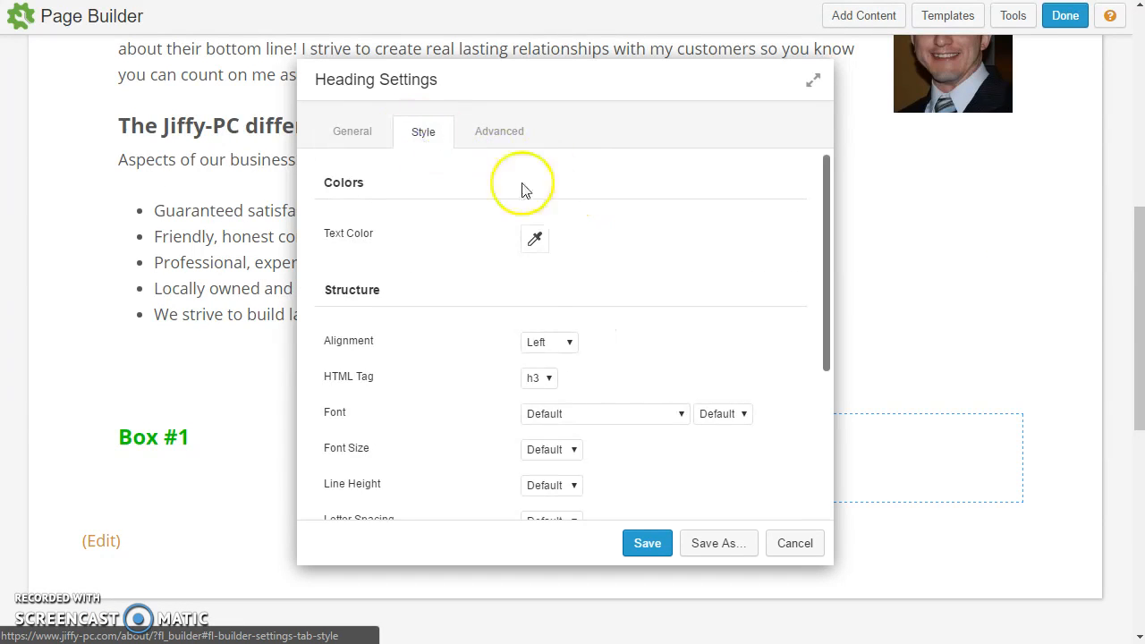
pyautogui.click(535, 239)
pyautogui.moveTo(582, 263); pyautogui.dragTo(496, 263)
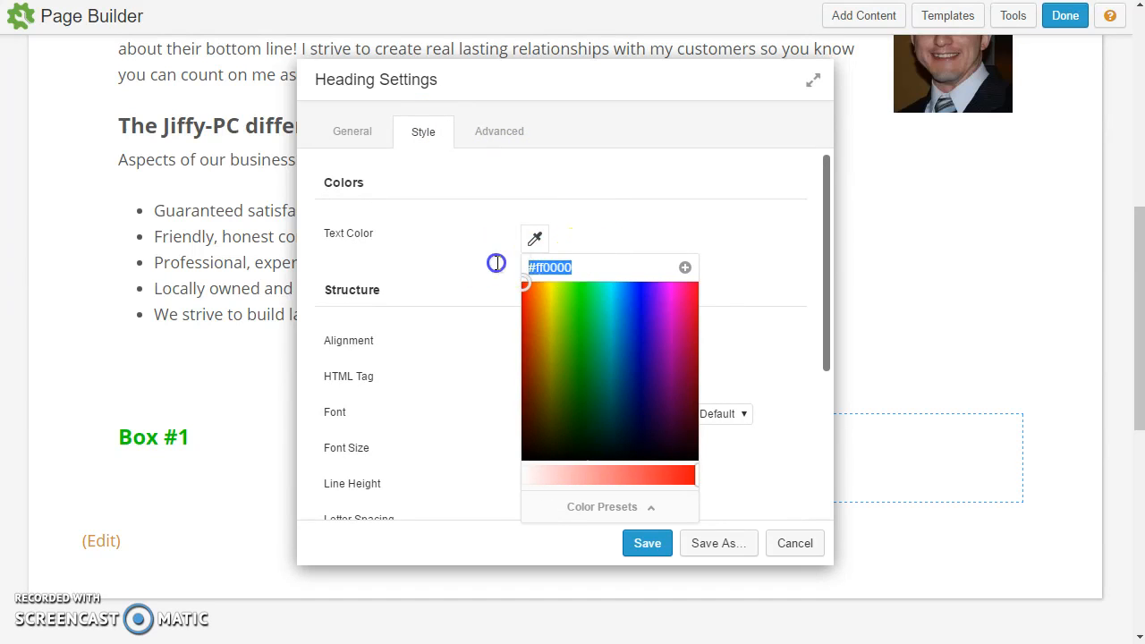
pyautogui.click(640, 538)
# Duplicate the Box #2 heading and move the copy into the empty third column
pyautogui.moveTo(510, 425)
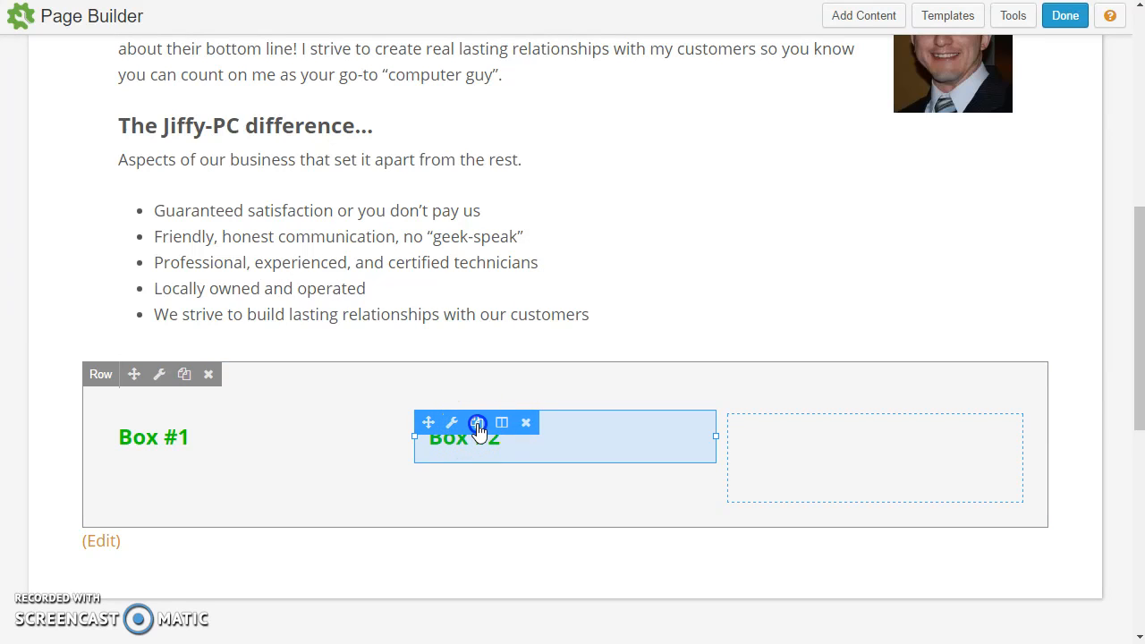
pyautogui.click(476, 423)
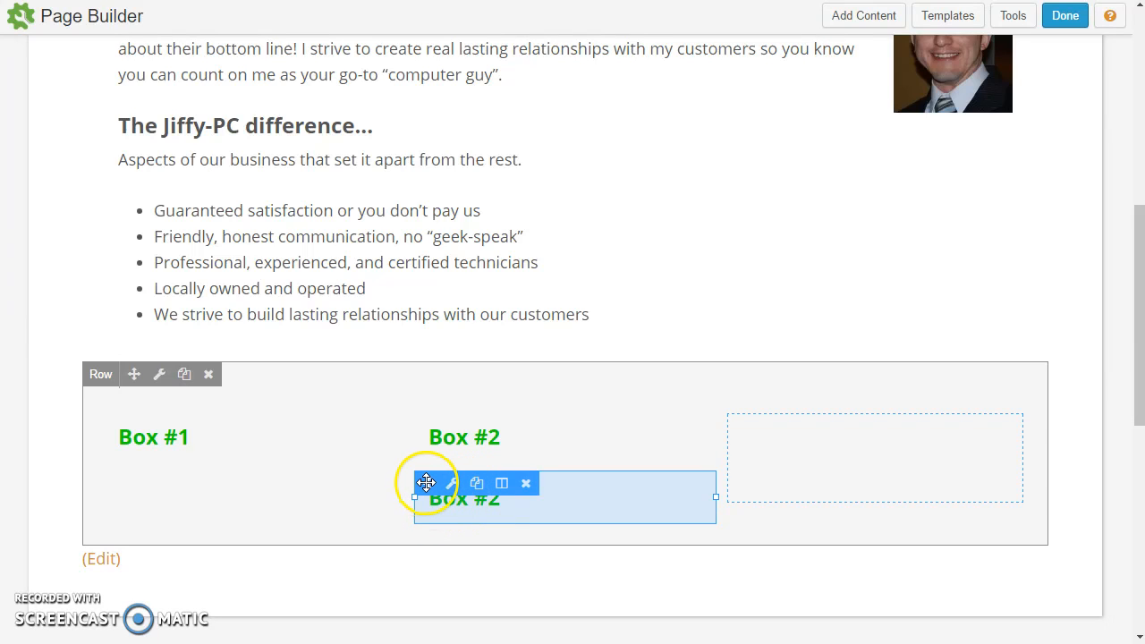
pyautogui.moveTo(427, 484); pyautogui.dragTo(824, 462)
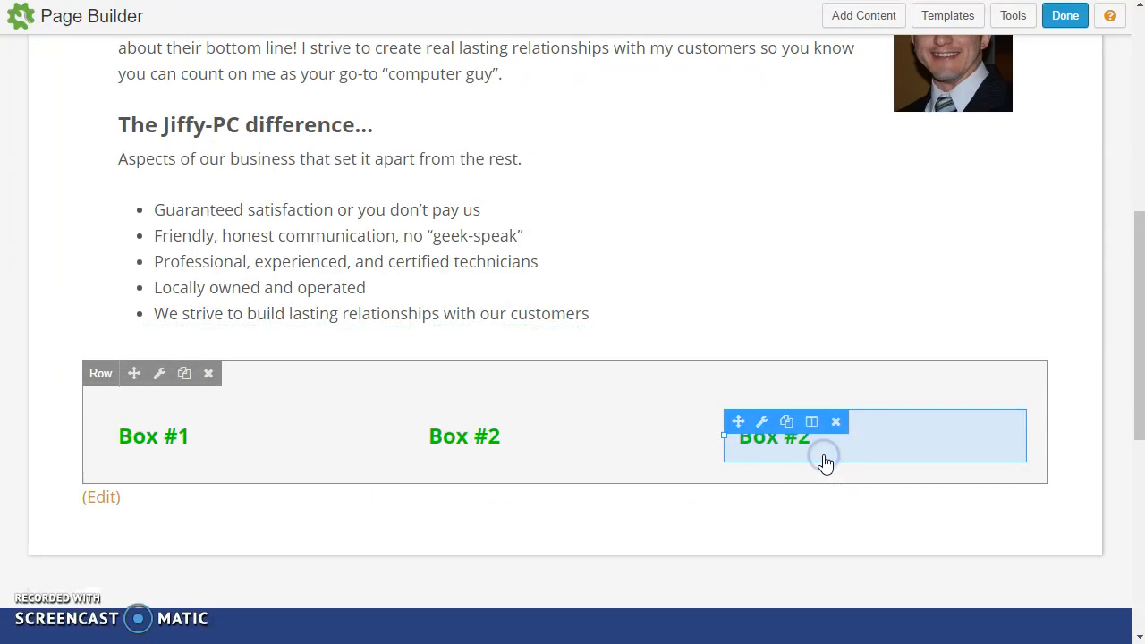
# Change the third column's heading text to "Box #3" and save it
pyautogui.click(763, 424)
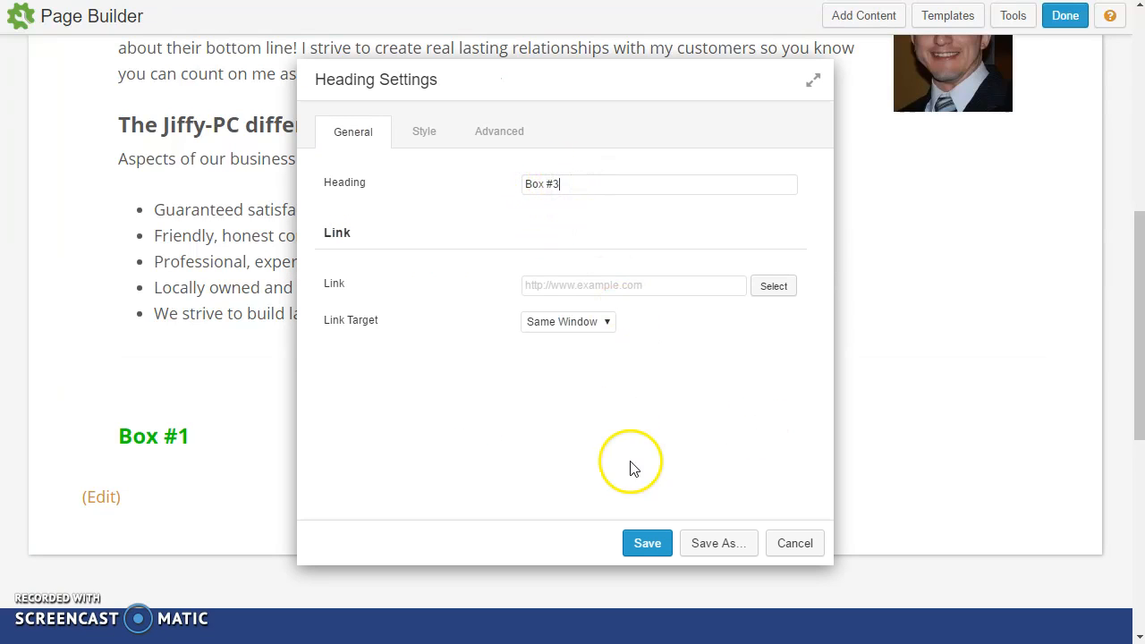
pyautogui.click(640, 542)
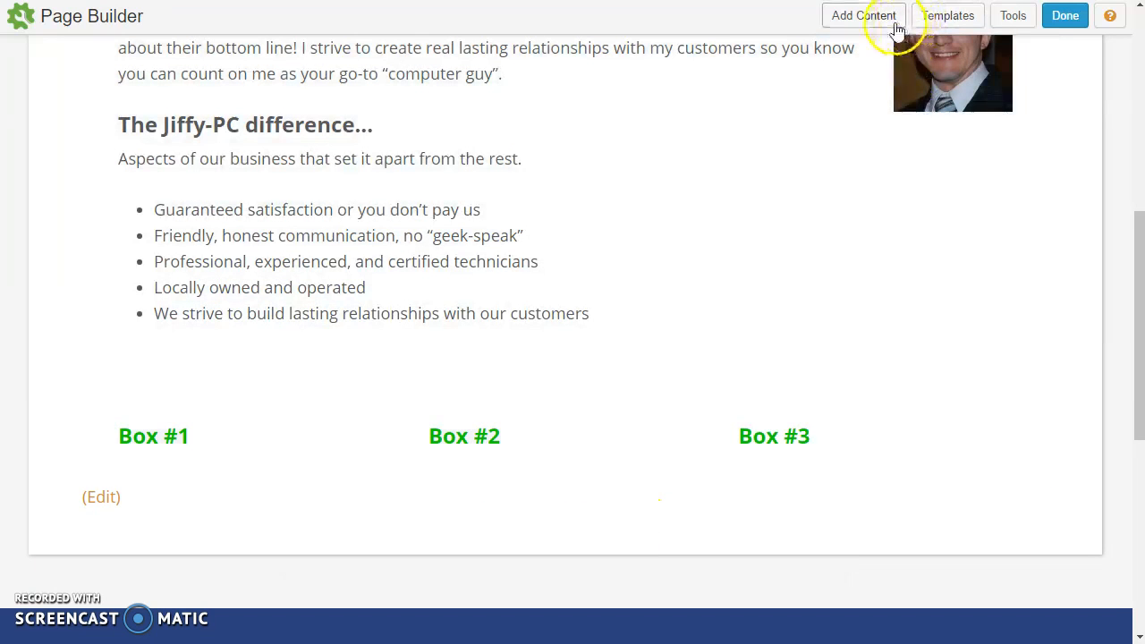
# Add a Photo module under the Box #1 heading using computer_repair_02-service.jpg from the media library and save it
pyautogui.click(887, 19)
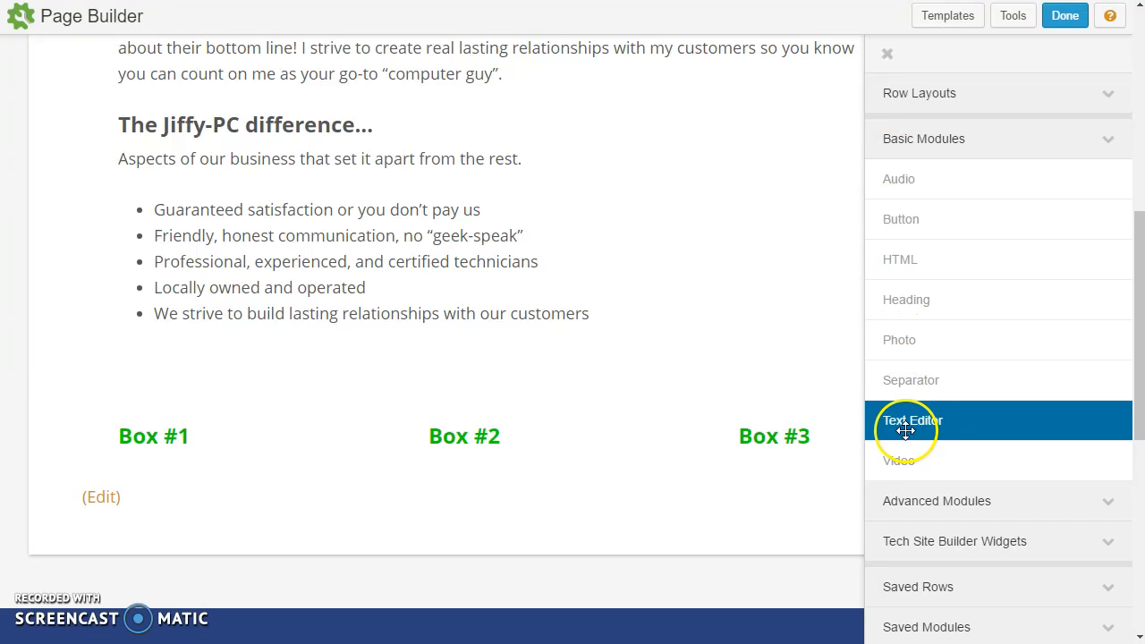
pyautogui.moveTo(928, 353); pyautogui.dragTo(220, 503)
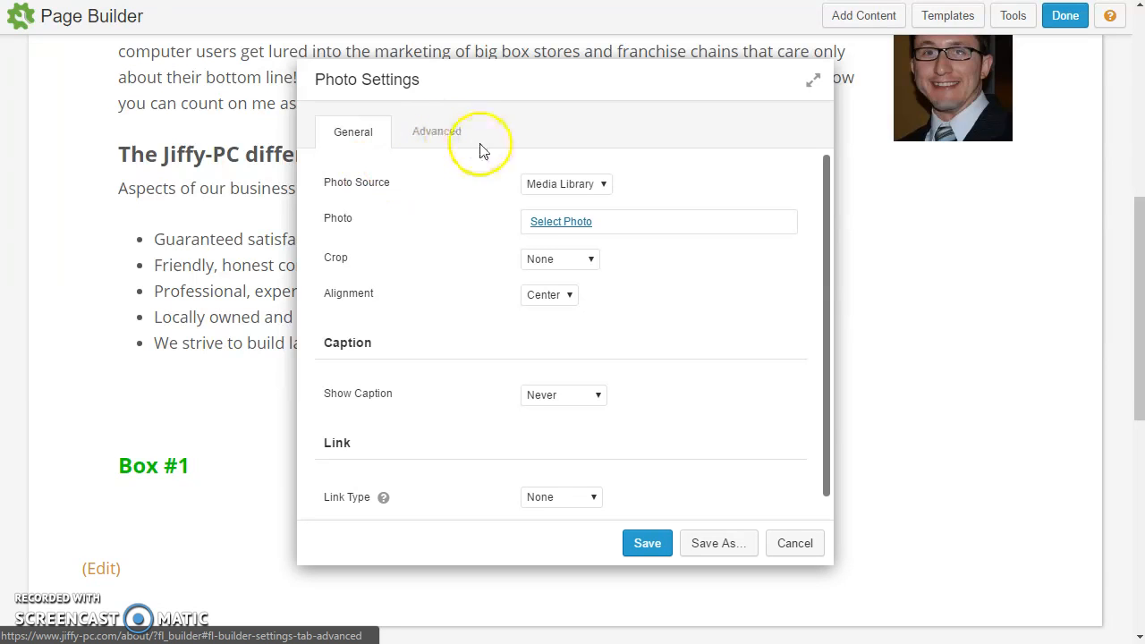
pyautogui.click(564, 221)
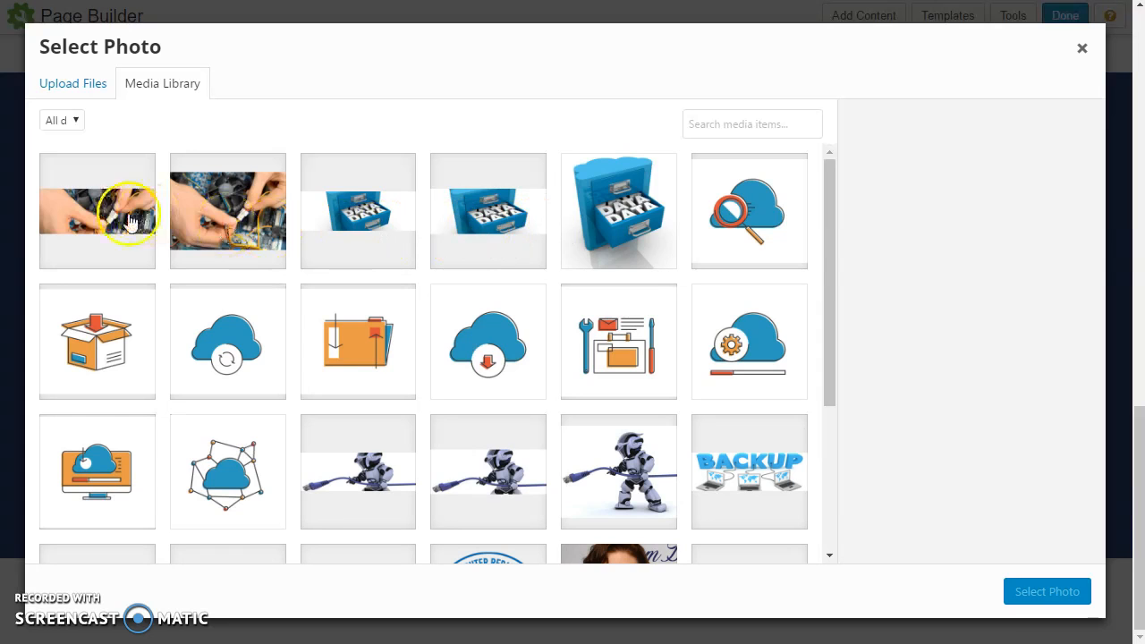
pyautogui.click(128, 222)
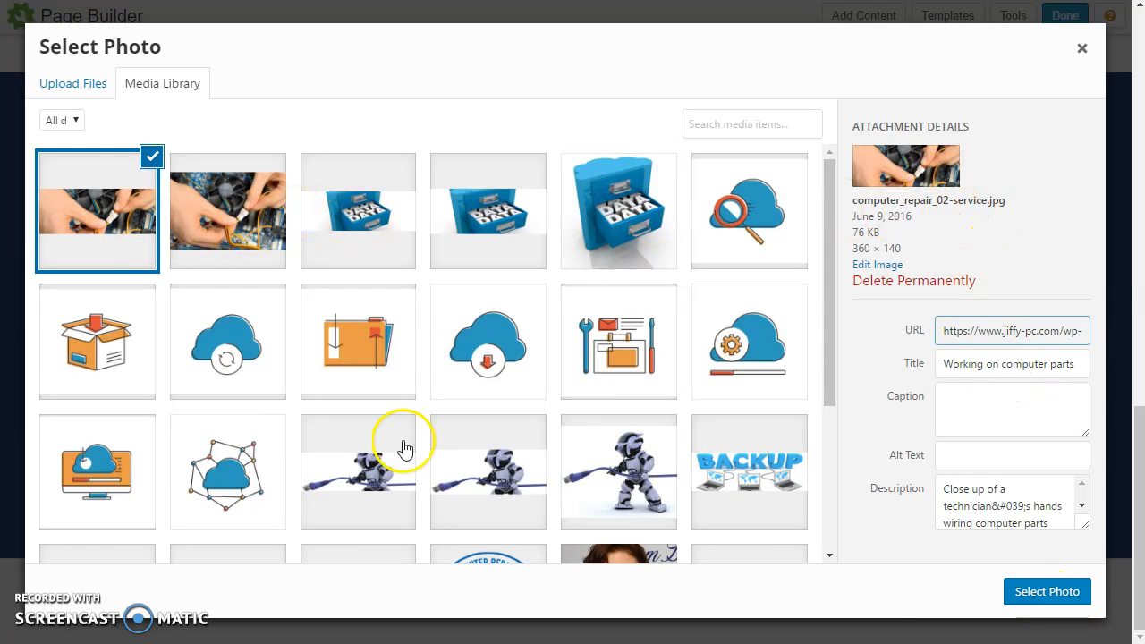
pyautogui.click(1031, 593)
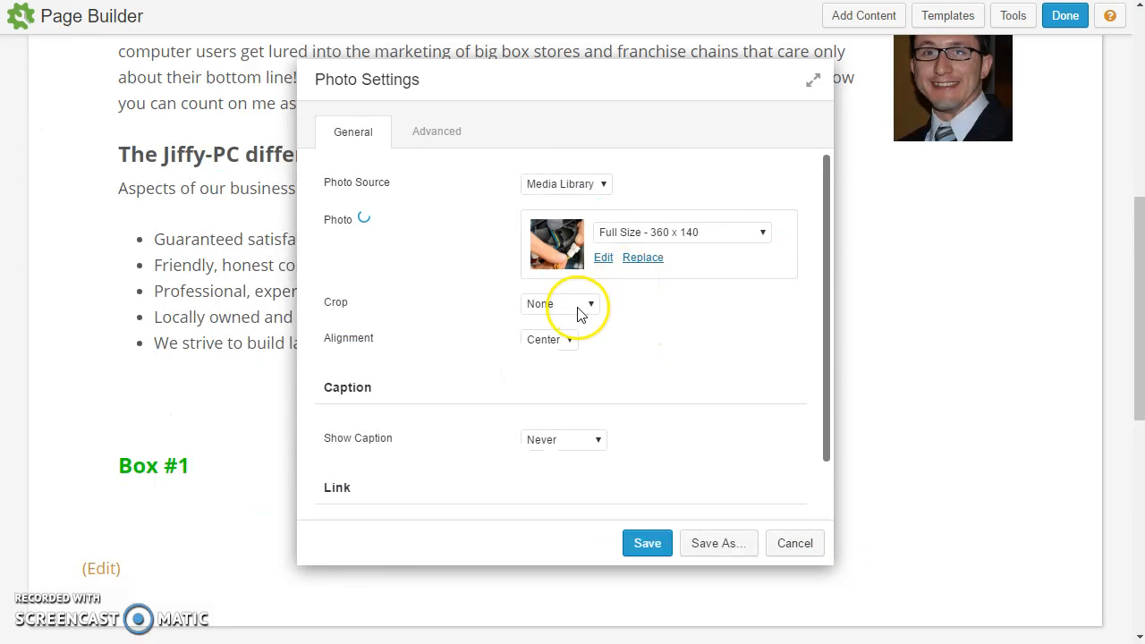
pyautogui.click(638, 543)
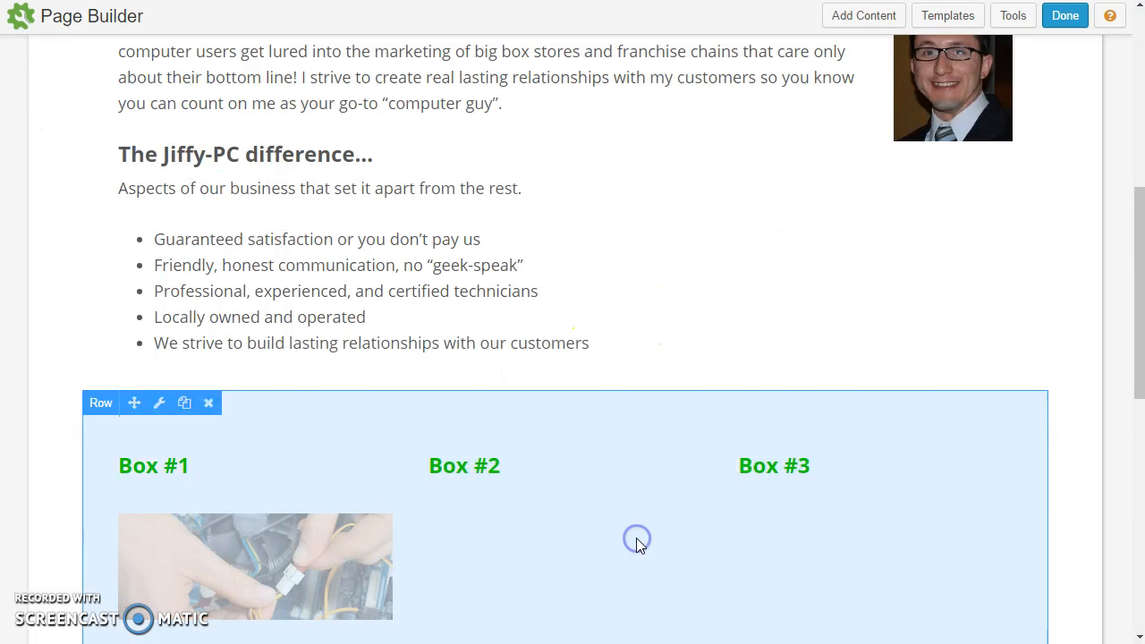
# Duplicate the Box #1 photo twice, placing one copy under the Box #2 heading and one under the Box #3 heading
pyautogui.scroll(-3, 503, 442)
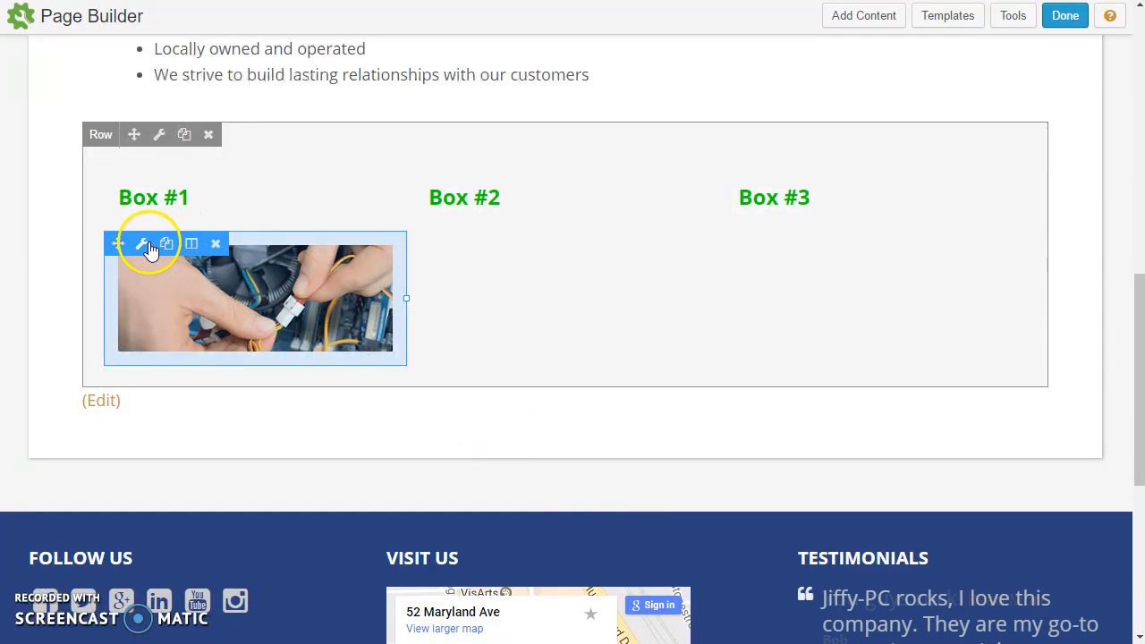
pyautogui.click(166, 243)
pyautogui.moveTo(118, 244); pyautogui.dragTo(478, 170)
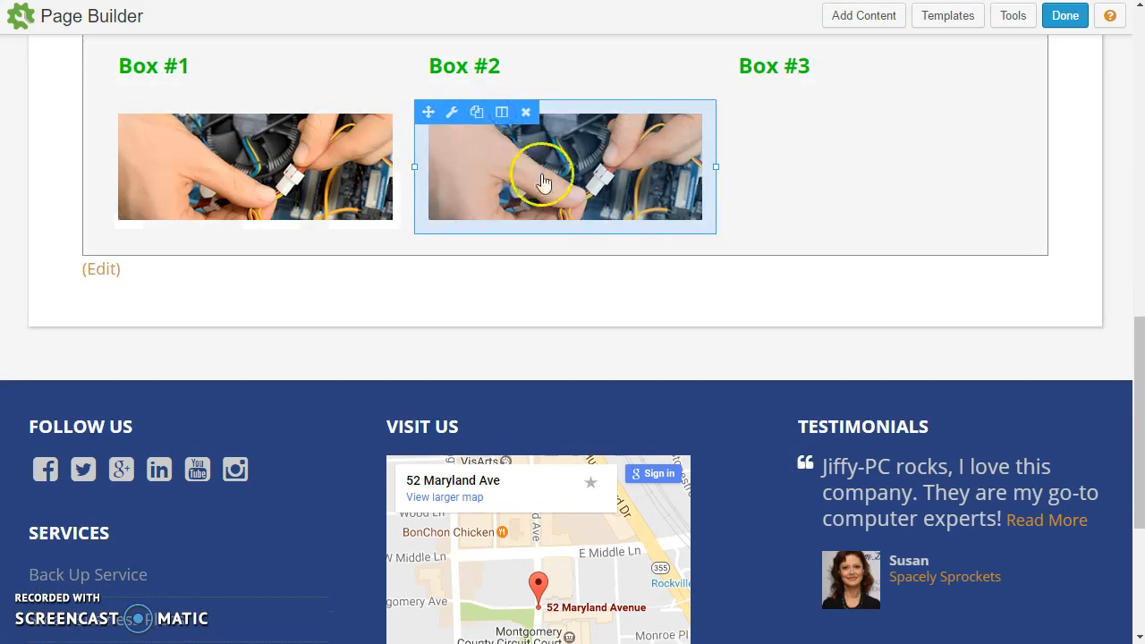
pyautogui.click(471, 120)
pyautogui.moveTo(433, 116); pyautogui.dragTo(817, 146)
pyautogui.scroll(1, 823, 185)
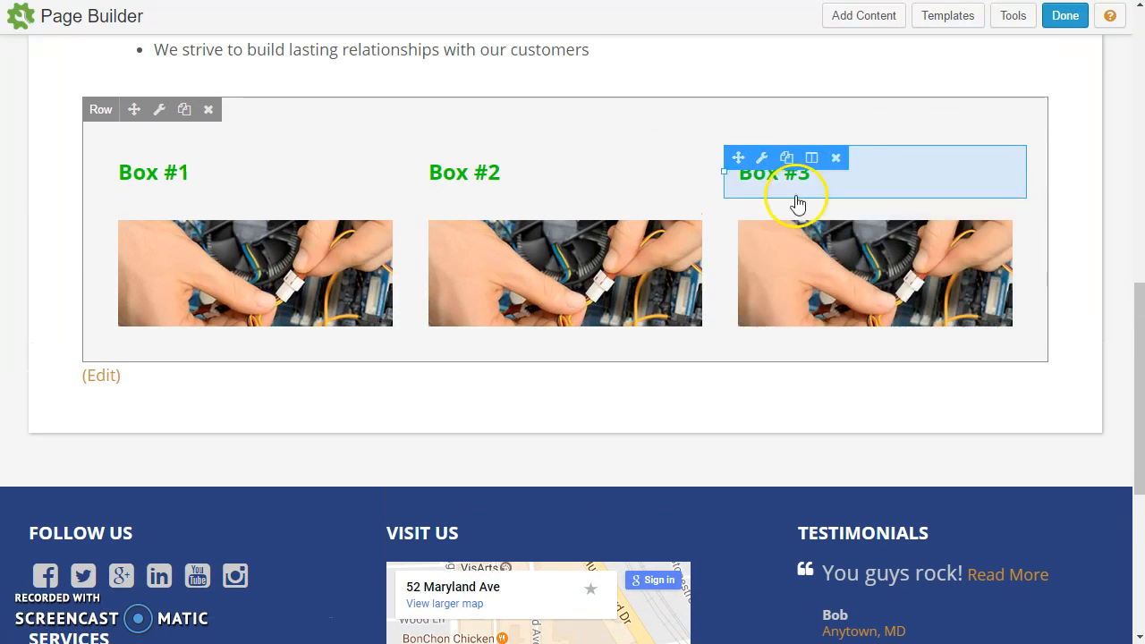
# Replace the Box #2 photo with the 360 x 140 blue data drawer image from the media library and save it
pyautogui.click(491, 221)
pyautogui.click(451, 219)
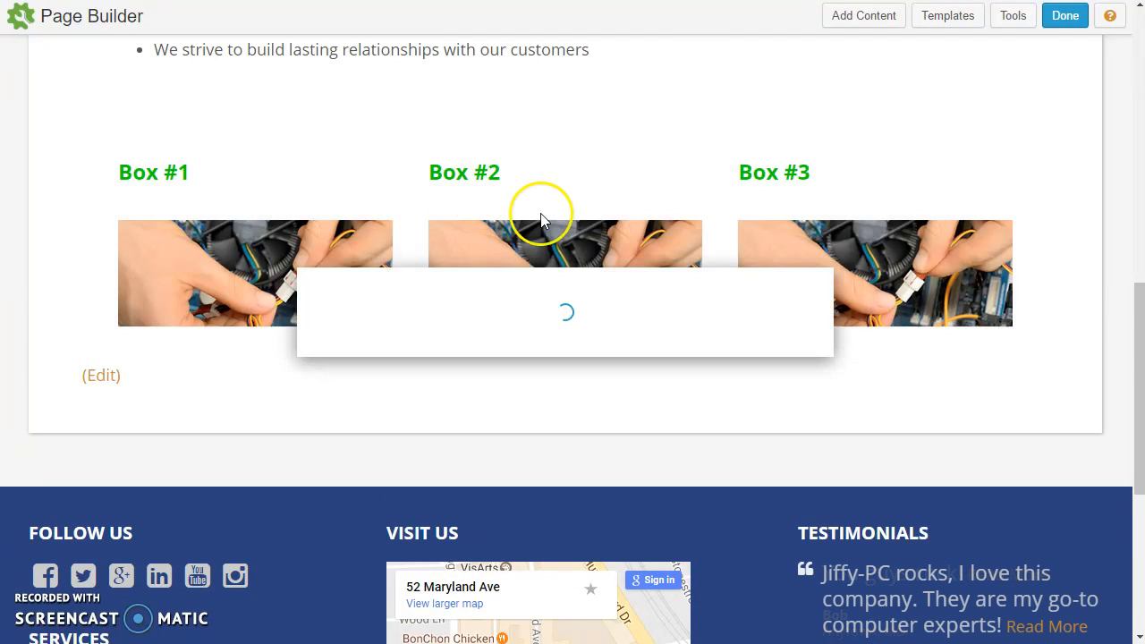
pyautogui.click(642, 258)
pyautogui.click(375, 236)
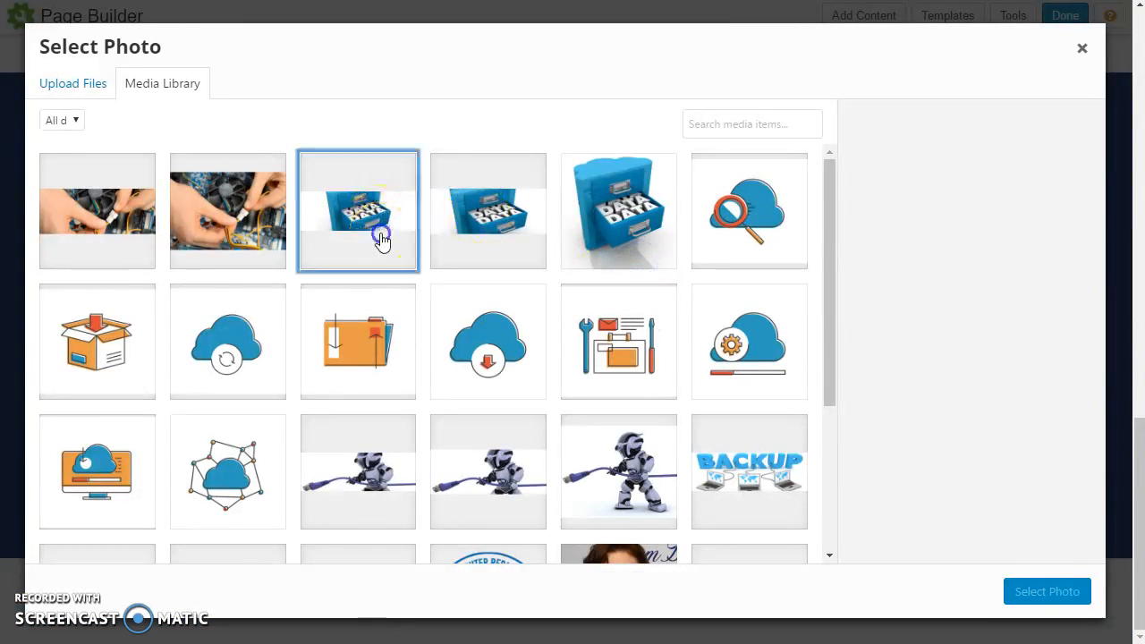
pyautogui.click(486, 238)
pyautogui.click(1049, 592)
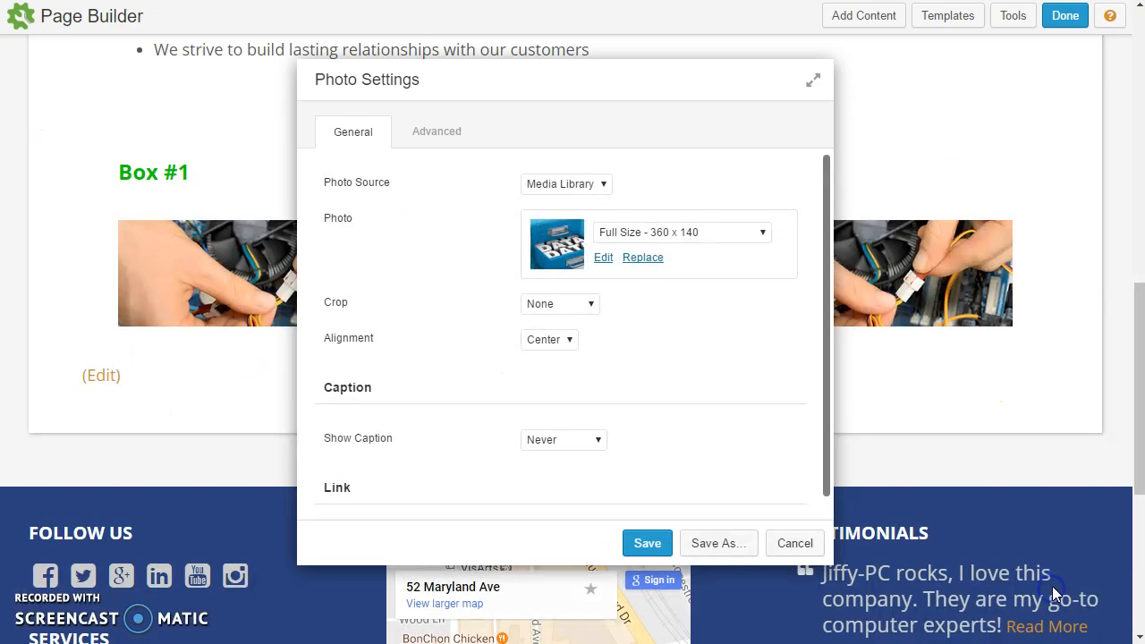
pyautogui.click(644, 542)
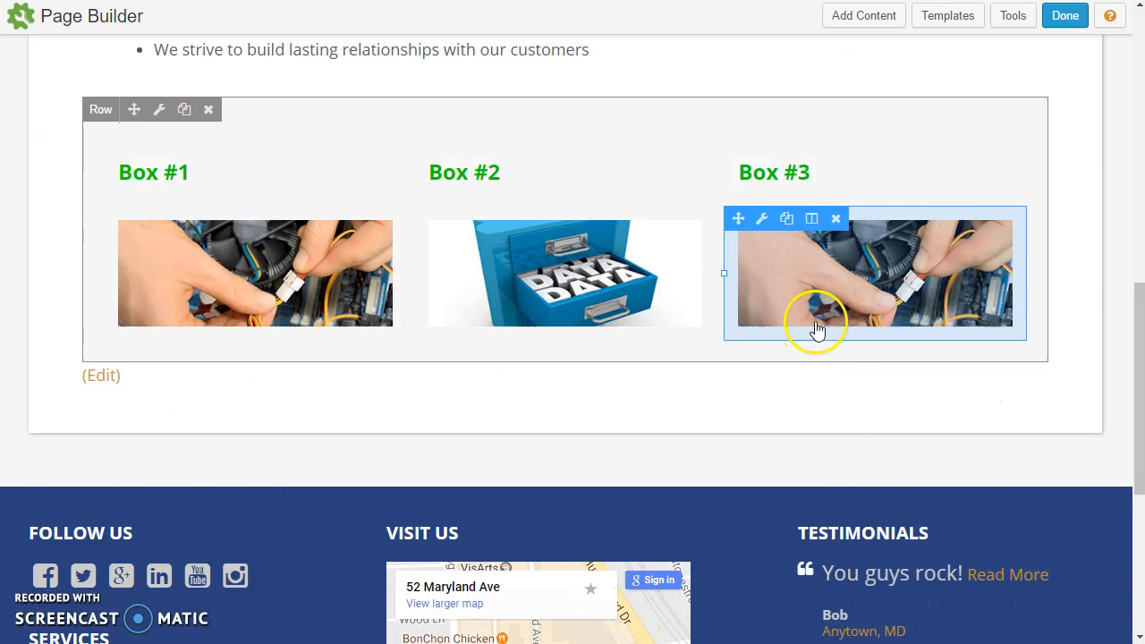
# Replace the Box #3 photo with networking_04-service.jpg, the robot holding a network cable, and save it
pyautogui.click(762, 219)
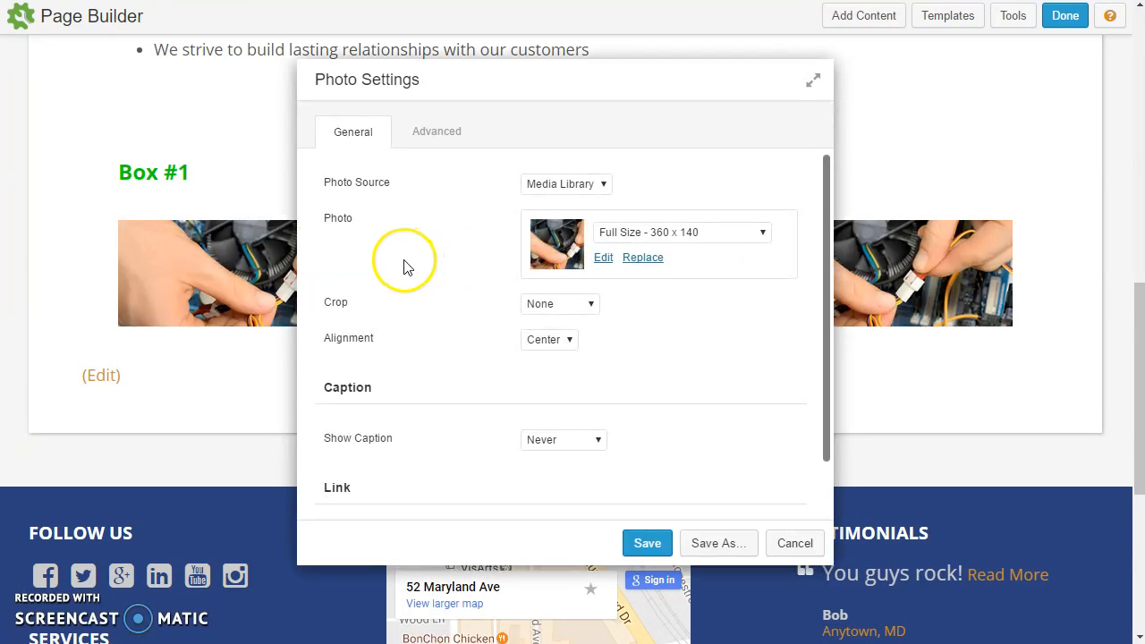
pyautogui.click(630, 261)
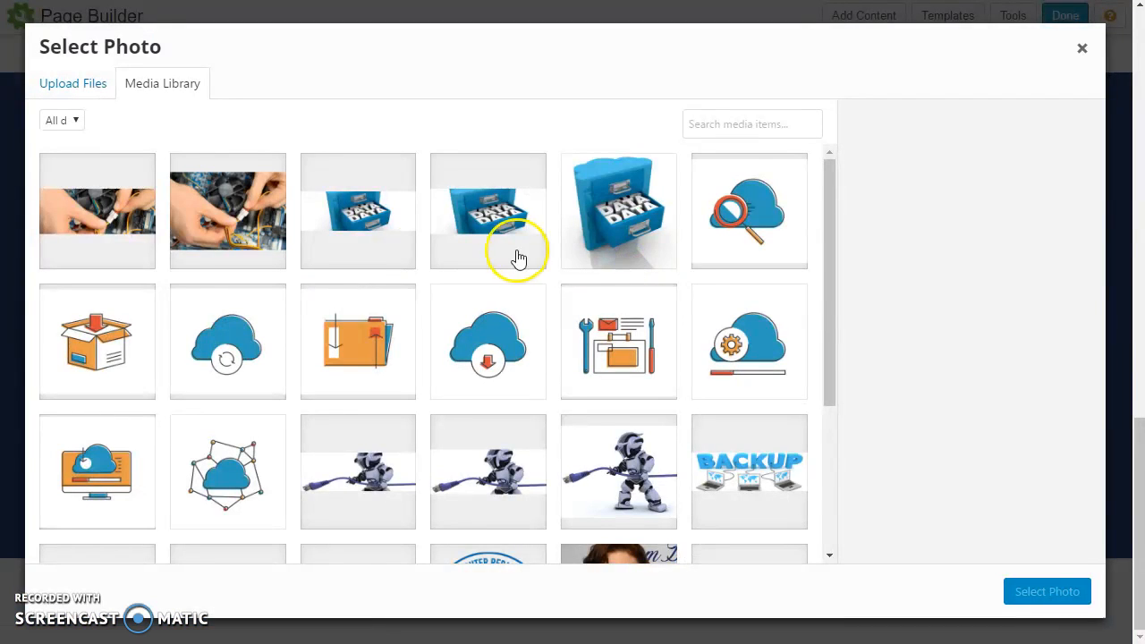
pyautogui.scroll(-2, 417, 333)
pyautogui.click(503, 333)
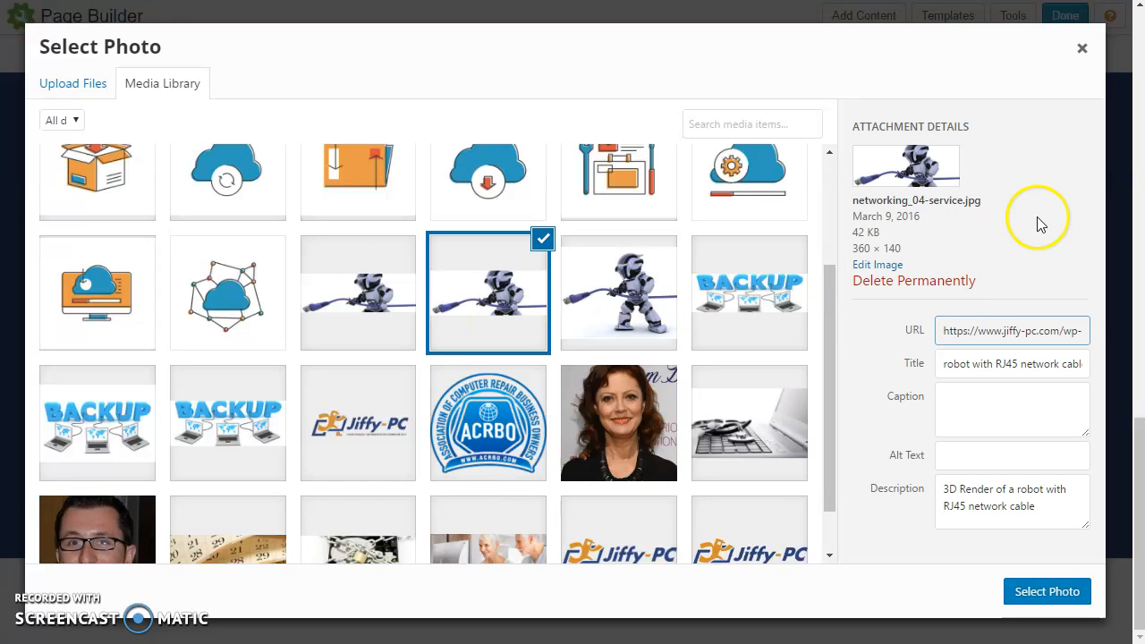
pyautogui.click(1042, 594)
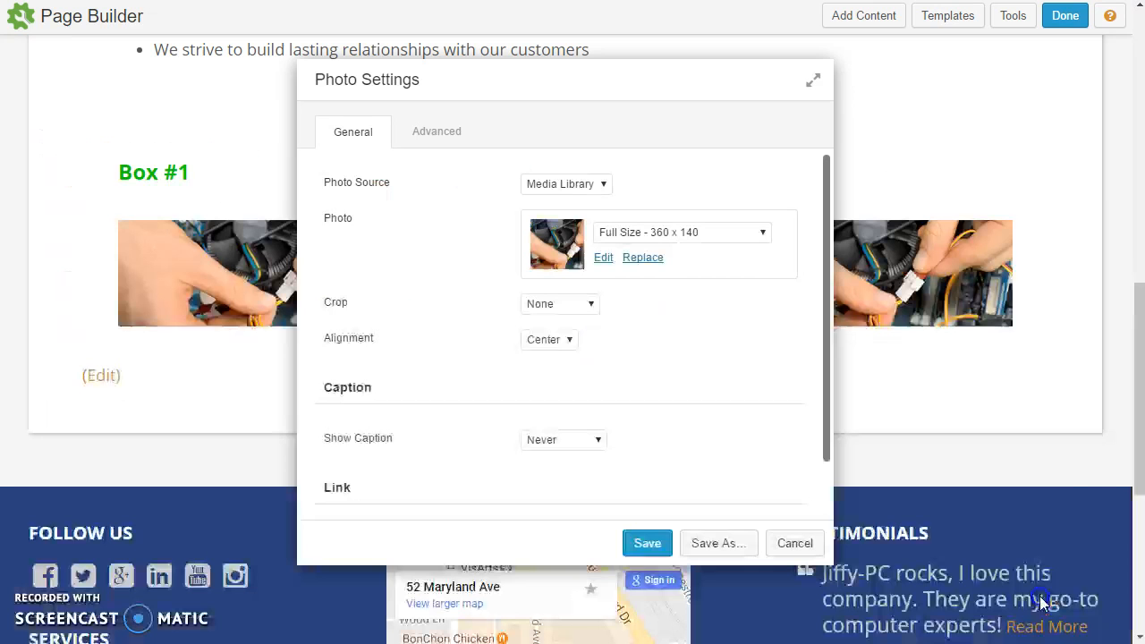
pyautogui.click(648, 544)
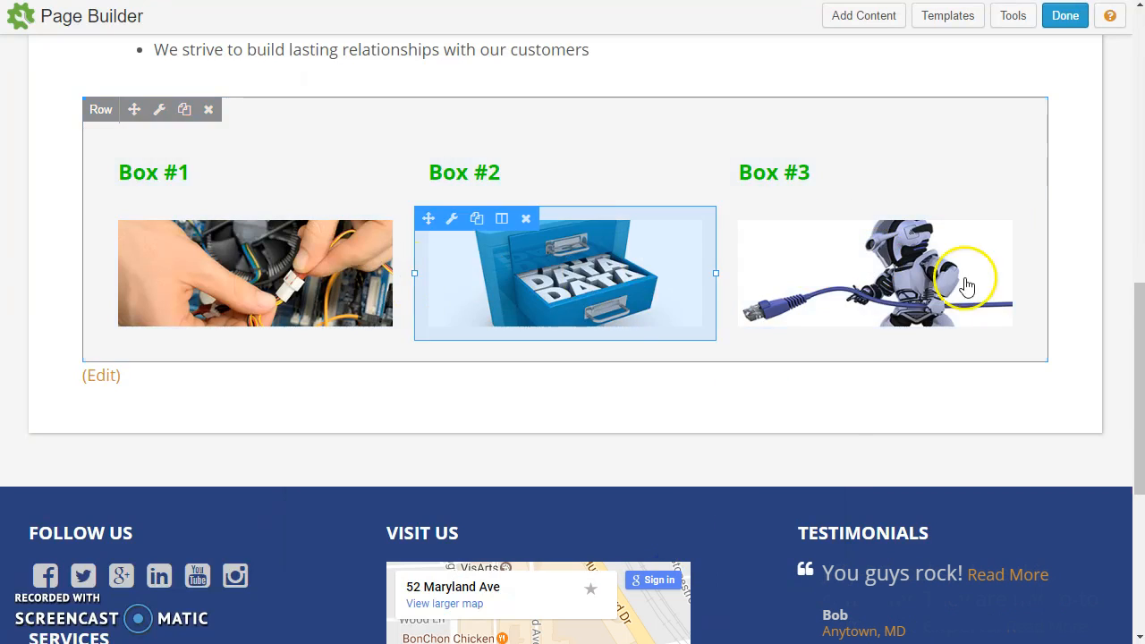
# Add a Text Editor module below the Box #1 photo with the text "This is a block of text!" and save it
pyautogui.scroll(3, 966, 279)
pyautogui.click(861, 19)
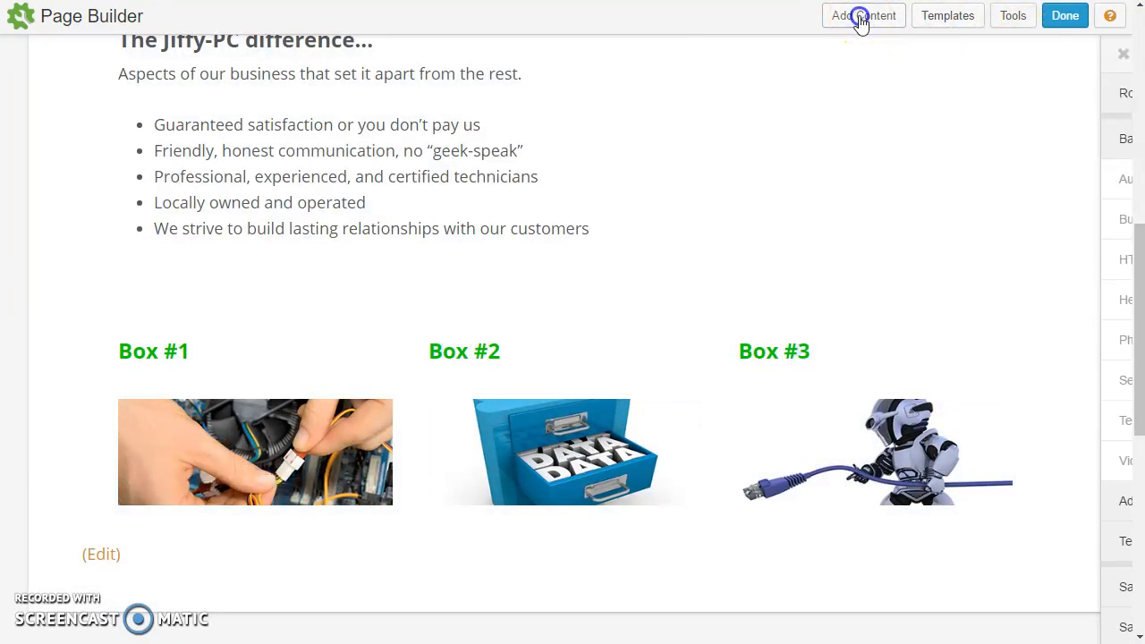
pyautogui.moveTo(910, 404); pyautogui.dragTo(237, 545)
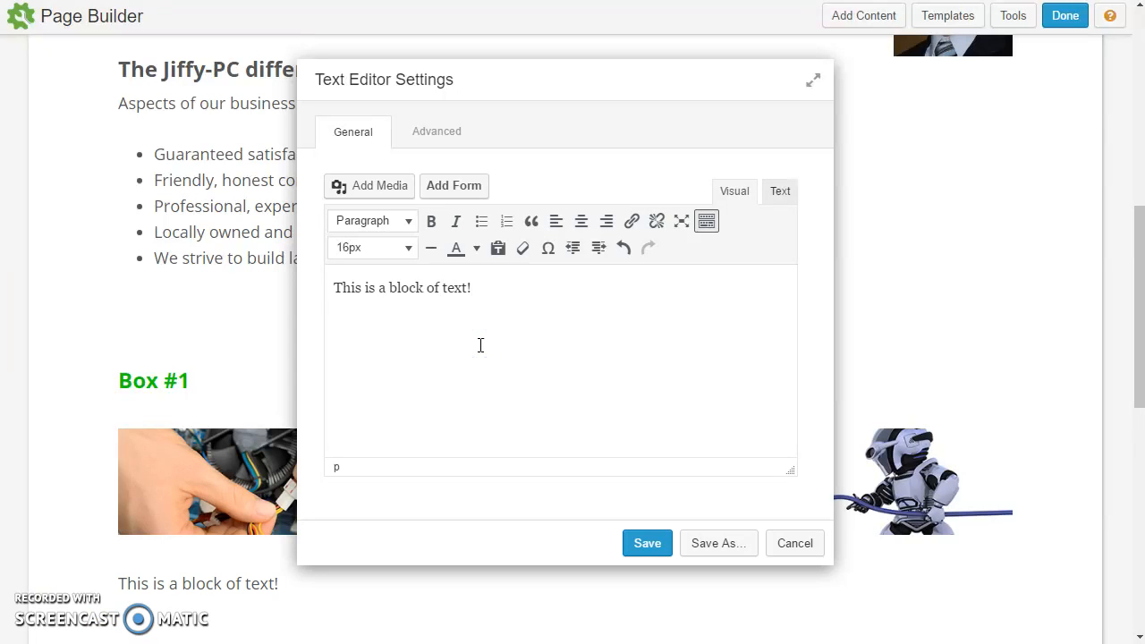
pyautogui.moveTo(503, 297); pyautogui.dragTo(313, 299)
pyautogui.click(791, 416)
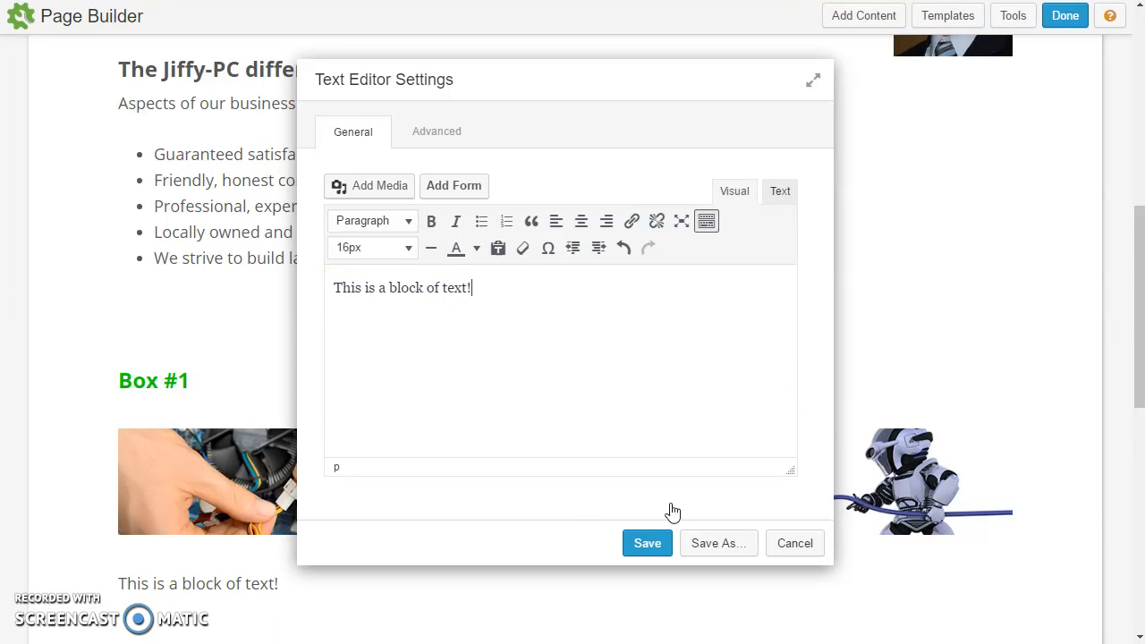
pyautogui.click(646, 542)
# Duplicate the Box #1 text block twice, placing one copy below the Box #2 photo and one below the Box #3 photo
pyautogui.scroll(-1, 213, 592)
pyautogui.click(170, 481)
pyautogui.moveTo(118, 480); pyautogui.dragTo(552, 382)
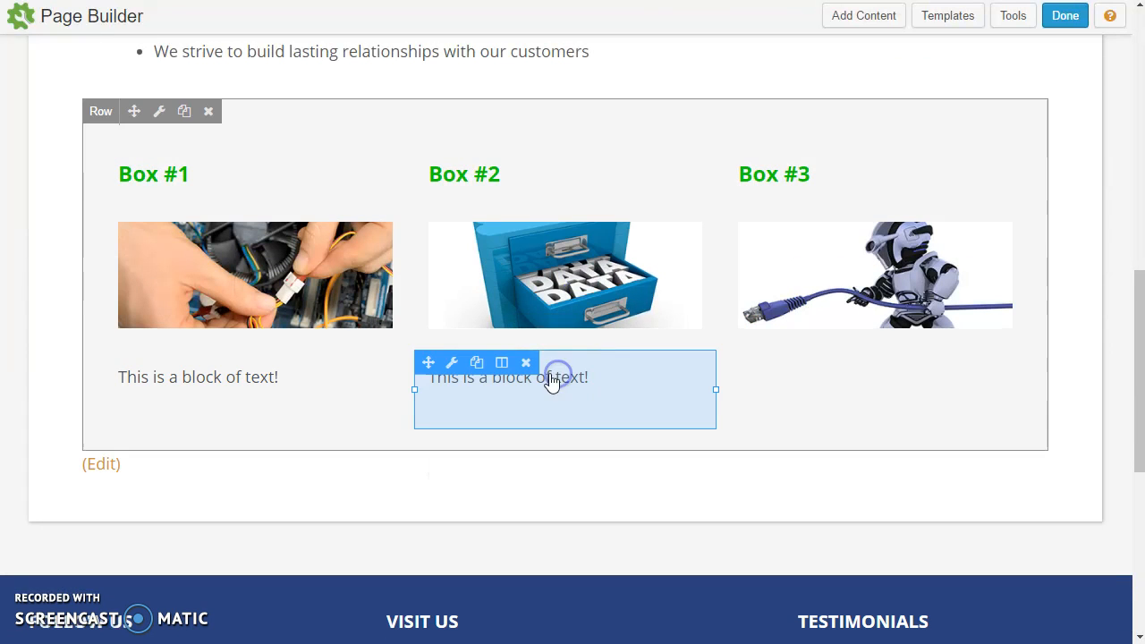
pyautogui.click(476, 367)
pyautogui.moveTo(428, 362); pyautogui.dragTo(858, 253)
pyautogui.scroll(2, 856, 327)
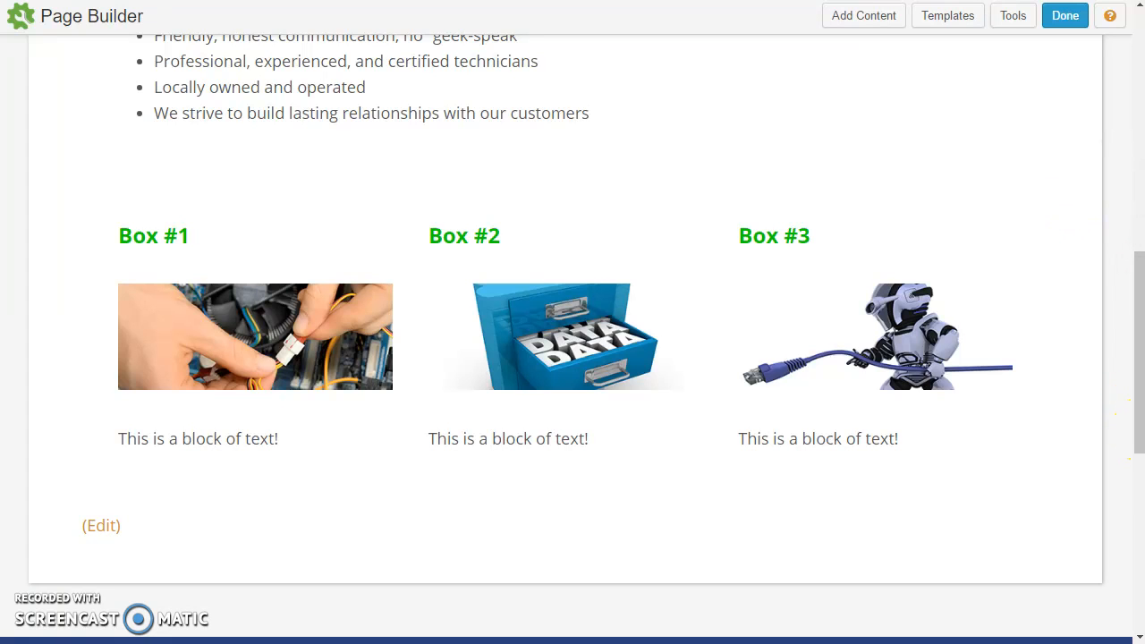
# Narrow the browser window to under half the screen width and examine how the three-column row rearranges
pyautogui.moveTo(1143, 465); pyautogui.dragTo(1084, 465)
pyautogui.click(1144, 4)
pyautogui.click(1144, 4)
pyautogui.click(1144, 168)
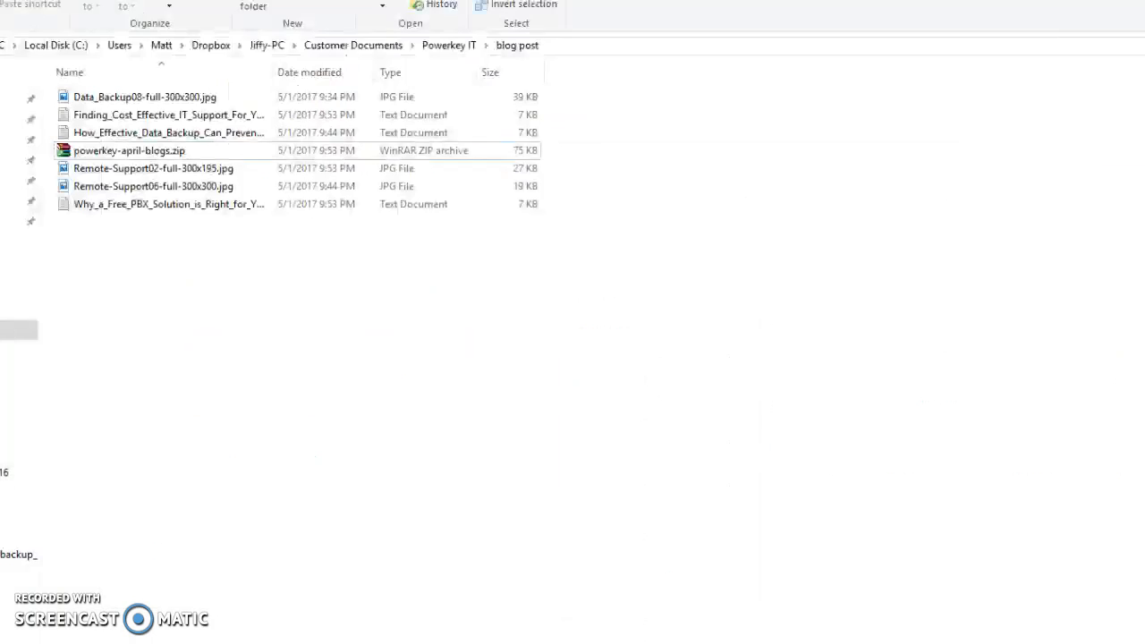
pyautogui.click(1143, 4)
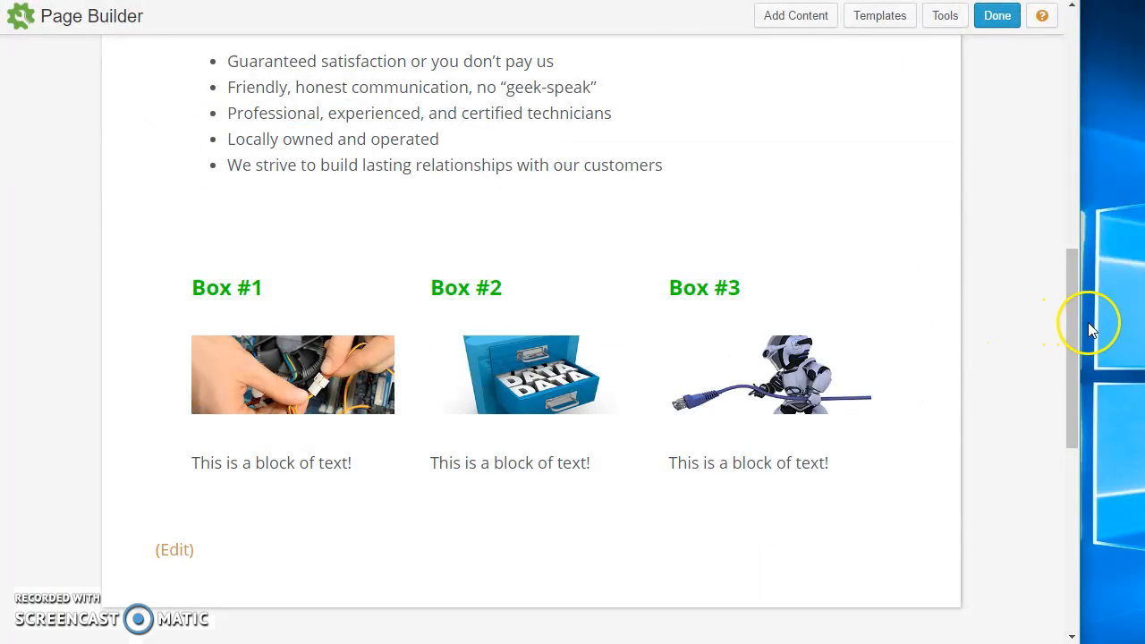
pyautogui.moveTo(1082, 323); pyautogui.dragTo(518, 349)
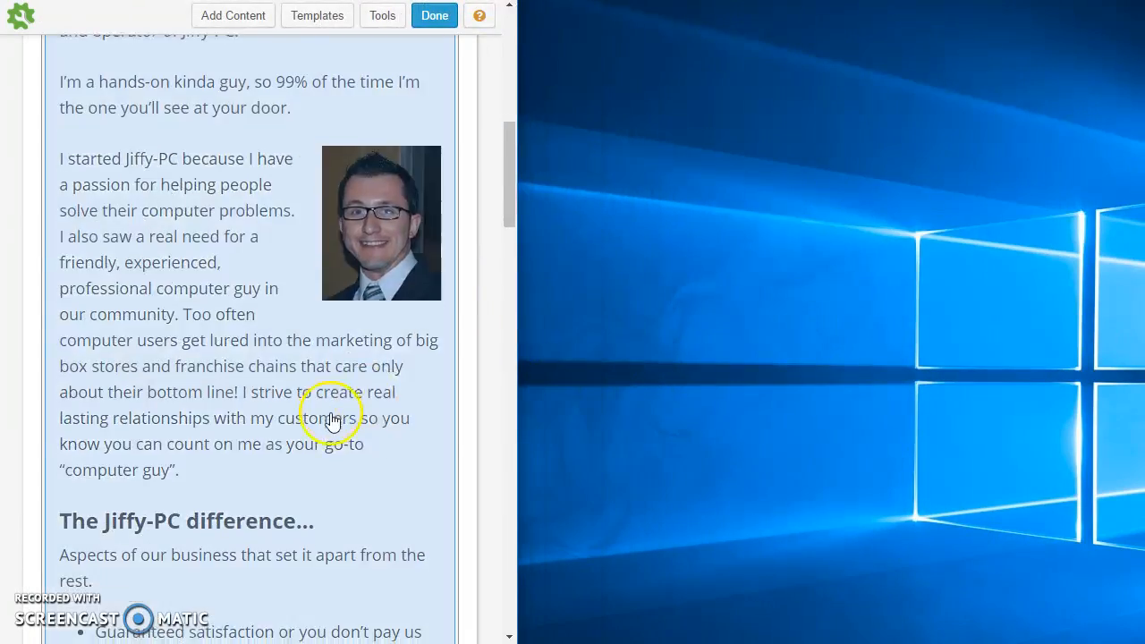
pyautogui.scroll(-5, 328, 411)
pyautogui.scroll(-9, 331, 420)
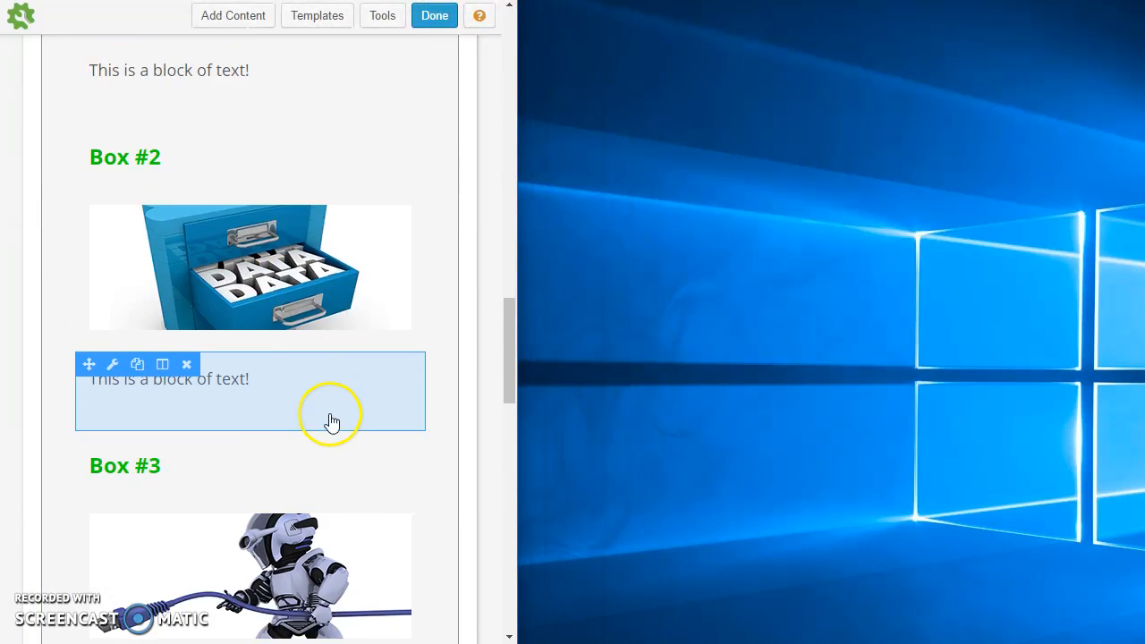
pyautogui.scroll(1, 490, 378)
# Widen the browser window gradually back to full width, checking the column layout at the intermediate sizes
pyautogui.moveTo(518, 372); pyautogui.dragTo(745, 375)
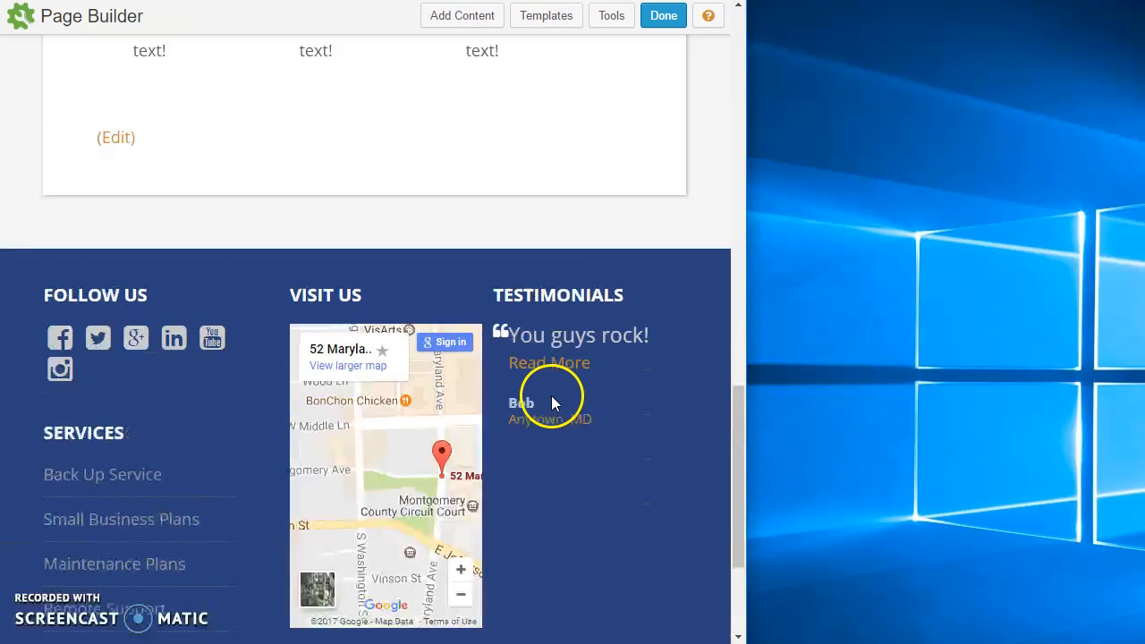
pyautogui.scroll(5, 552, 402)
pyautogui.moveTo(748, 317); pyautogui.dragTo(1086, 315)
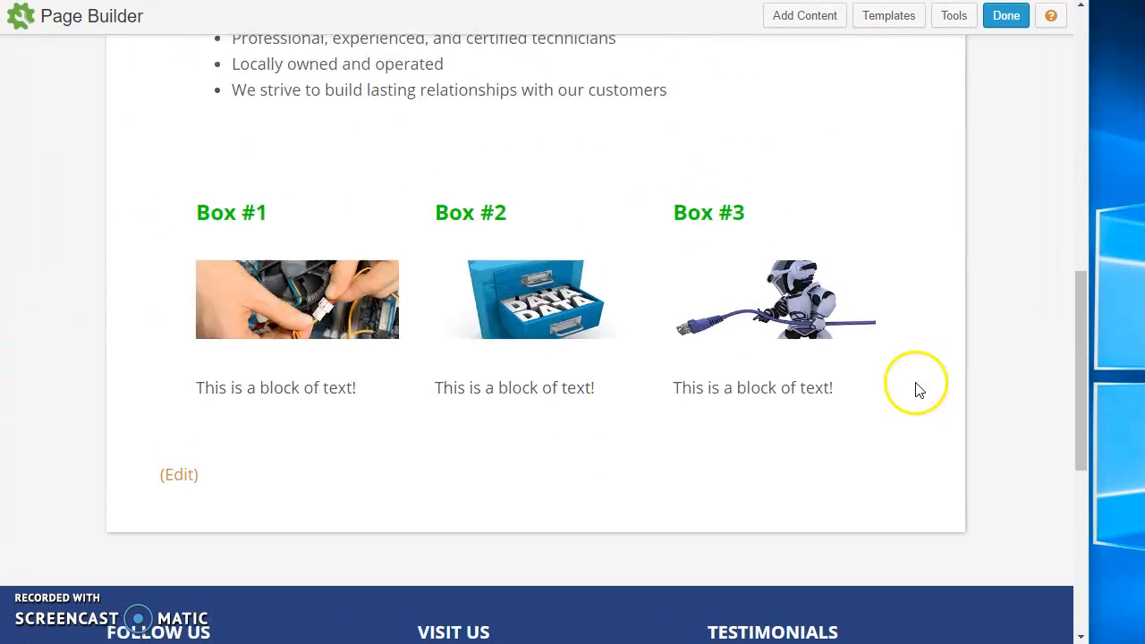
pyautogui.scroll(3, 916, 389)
pyautogui.moveTo(1089, 404); pyautogui.dragTo(1144, 405)
pyautogui.scroll(4, 1090, 413)
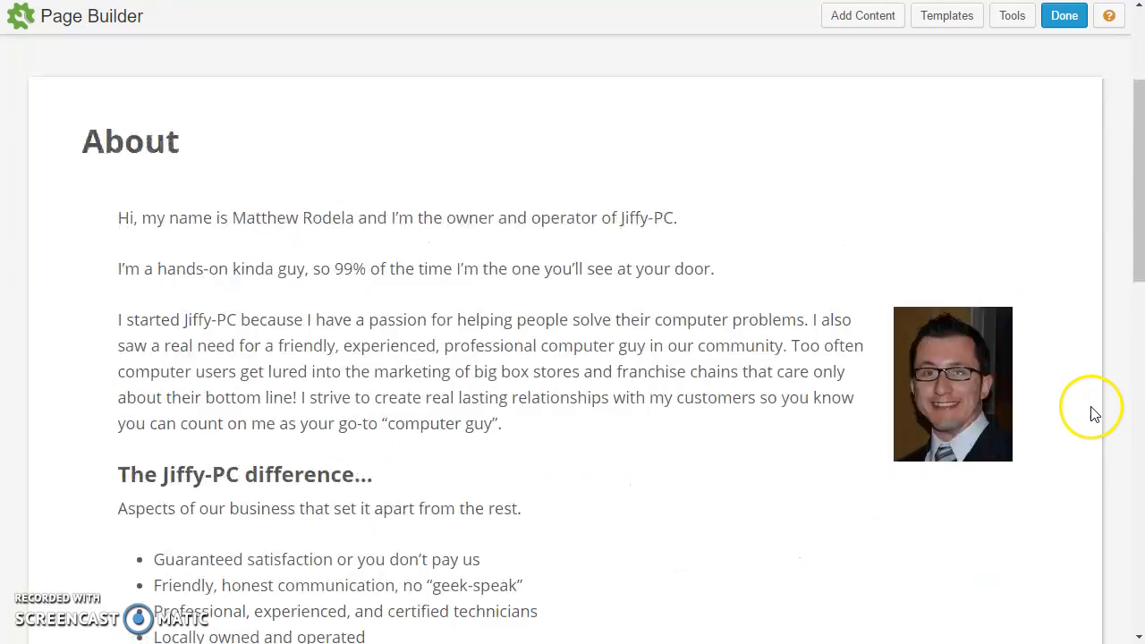
# Browse the available content modules, covering the Basic Modules, Advanced Modules and Tech Site Builder Widgets
pyautogui.click(881, 18)
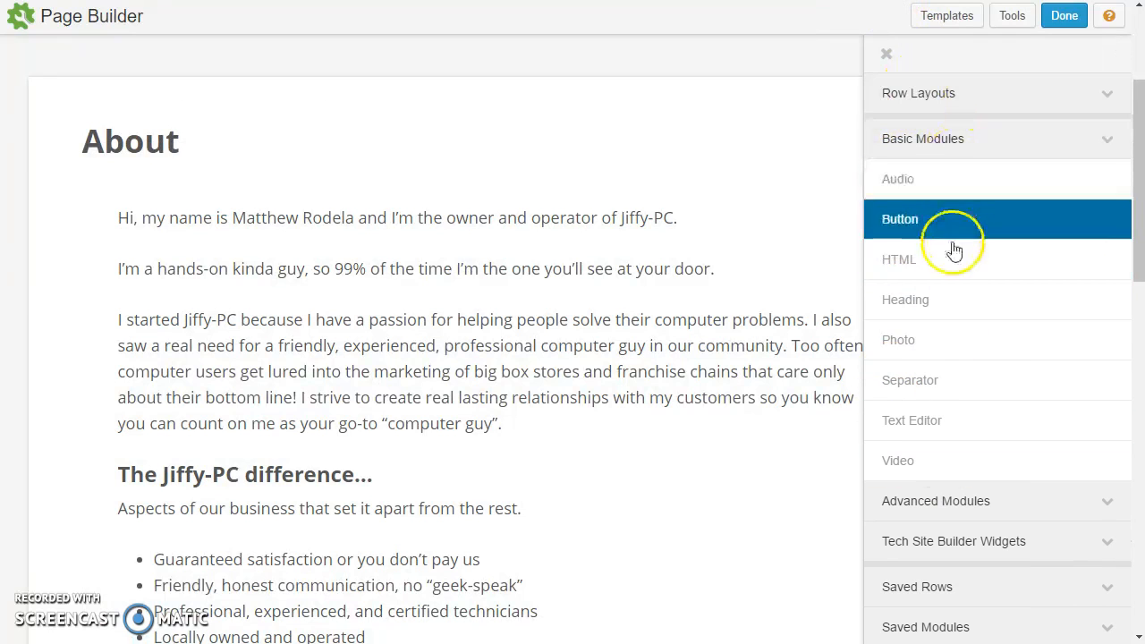
pyautogui.scroll(-1, 948, 295)
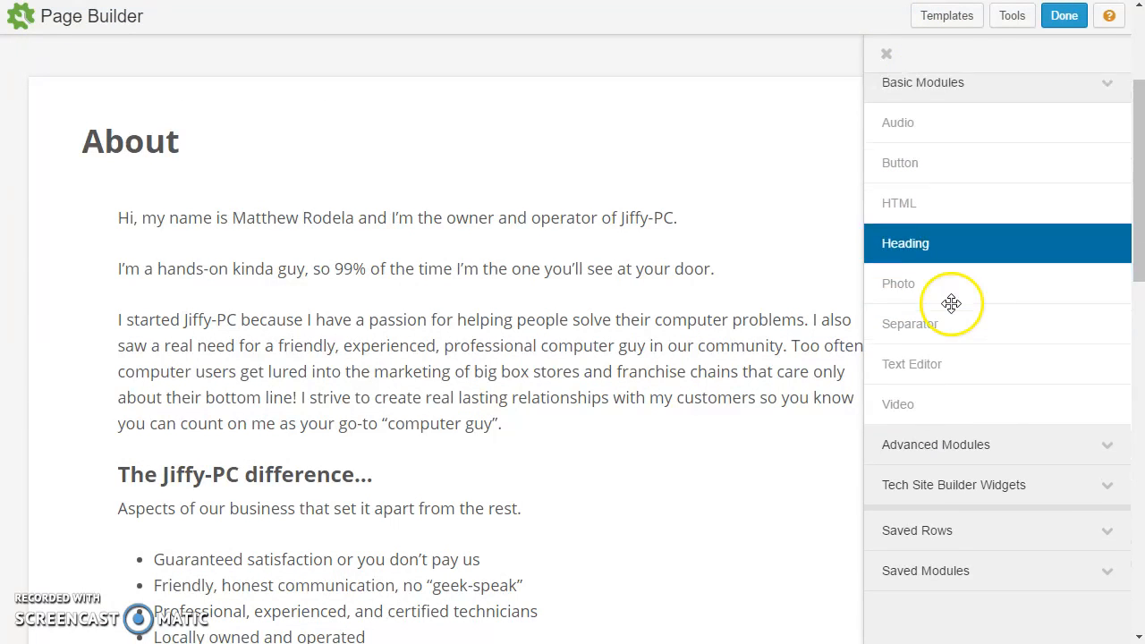
pyautogui.click(962, 451)
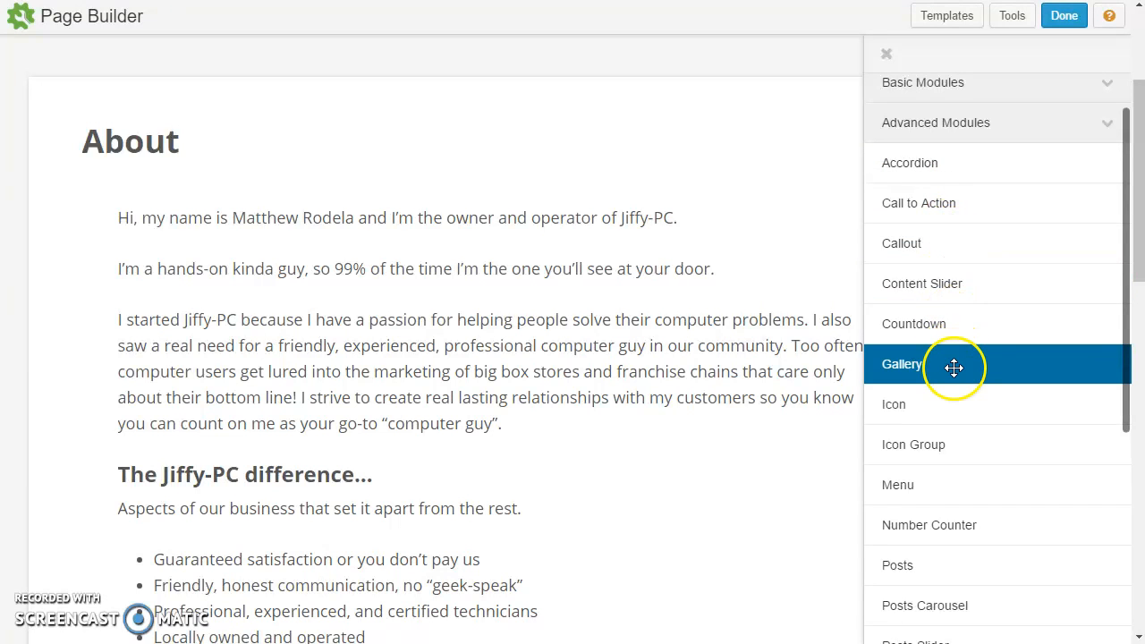
pyautogui.scroll(-3, 953, 393)
pyautogui.scroll(-3, 952, 399)
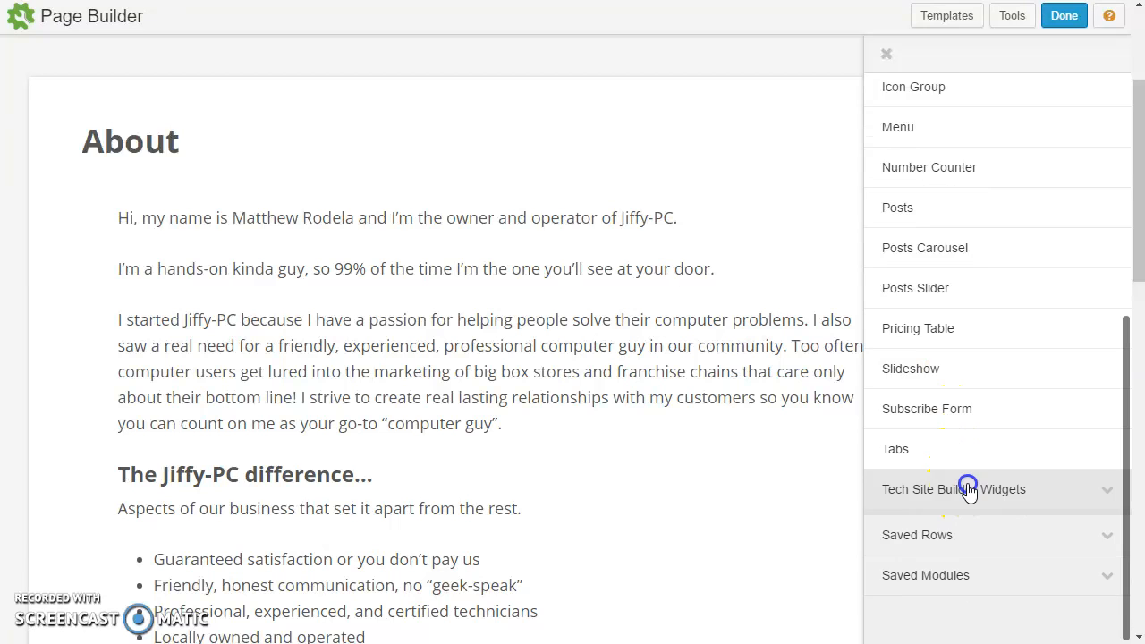
pyautogui.click(967, 491)
pyautogui.scroll(-1, 968, 486)
pyautogui.scroll(3, 937, 332)
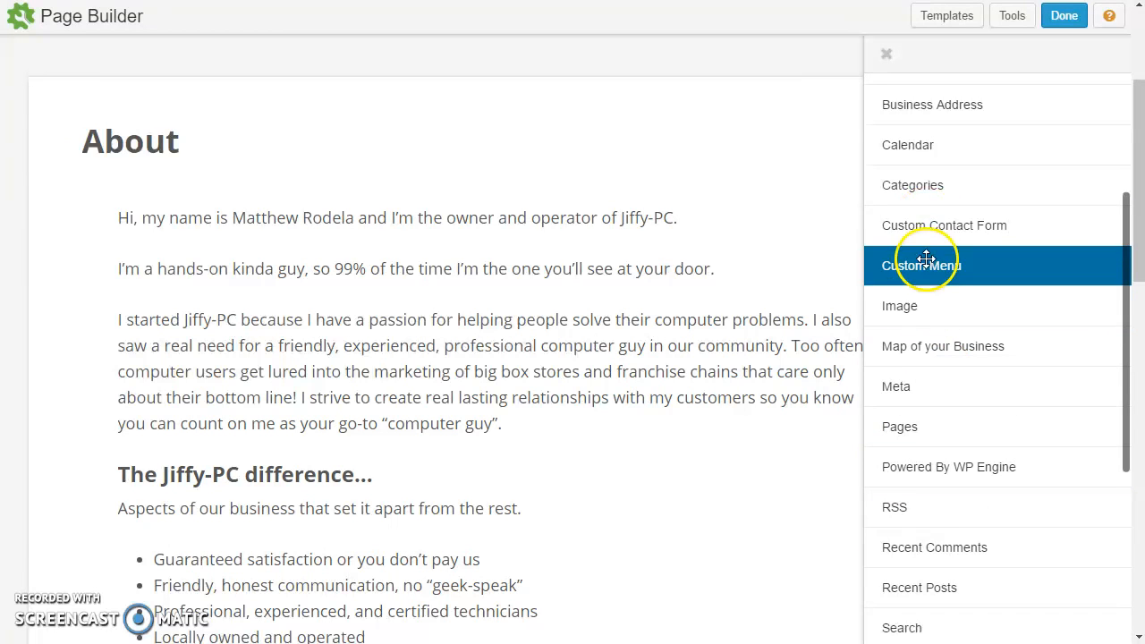
# Look through the full list of Tech Site Builder Widgets, then collapse that group
pyautogui.scroll(-1, 927, 204)
pyautogui.scroll(1, 926, 215)
pyautogui.scroll(-2, 925, 336)
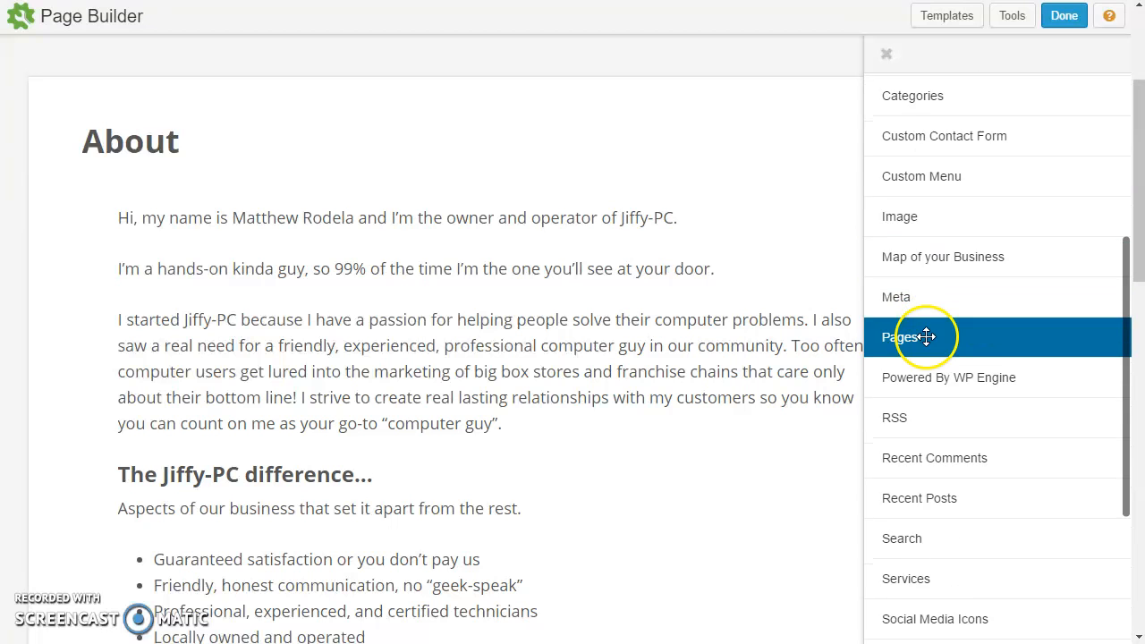
pyautogui.scroll(-2, 935, 435)
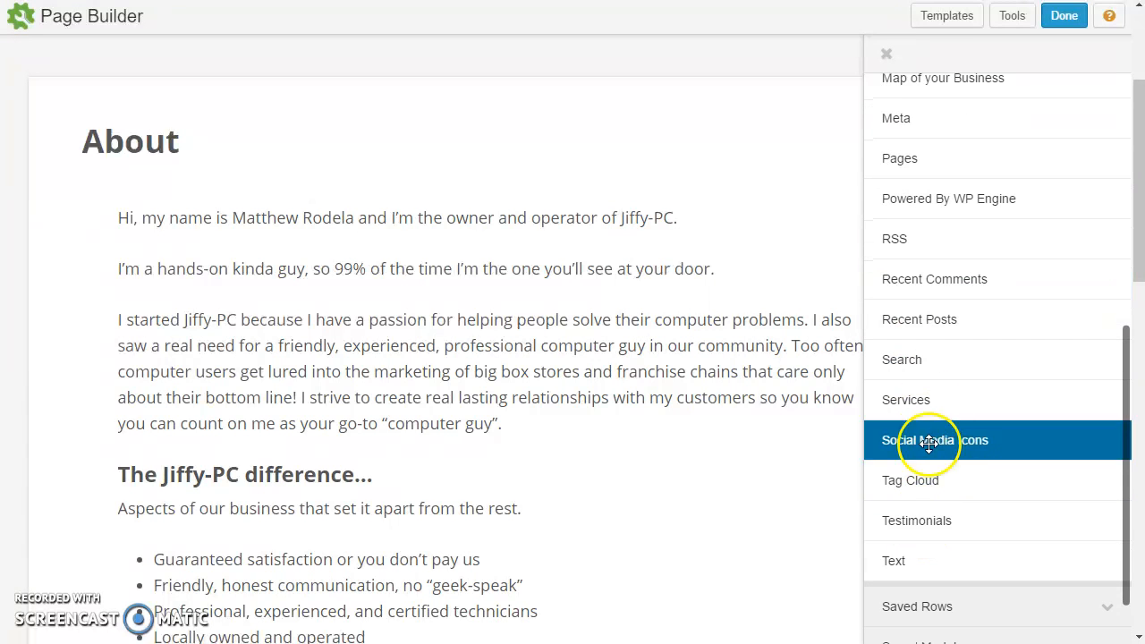
pyautogui.scroll(2, 901, 161)
pyautogui.scroll(-4, 906, 378)
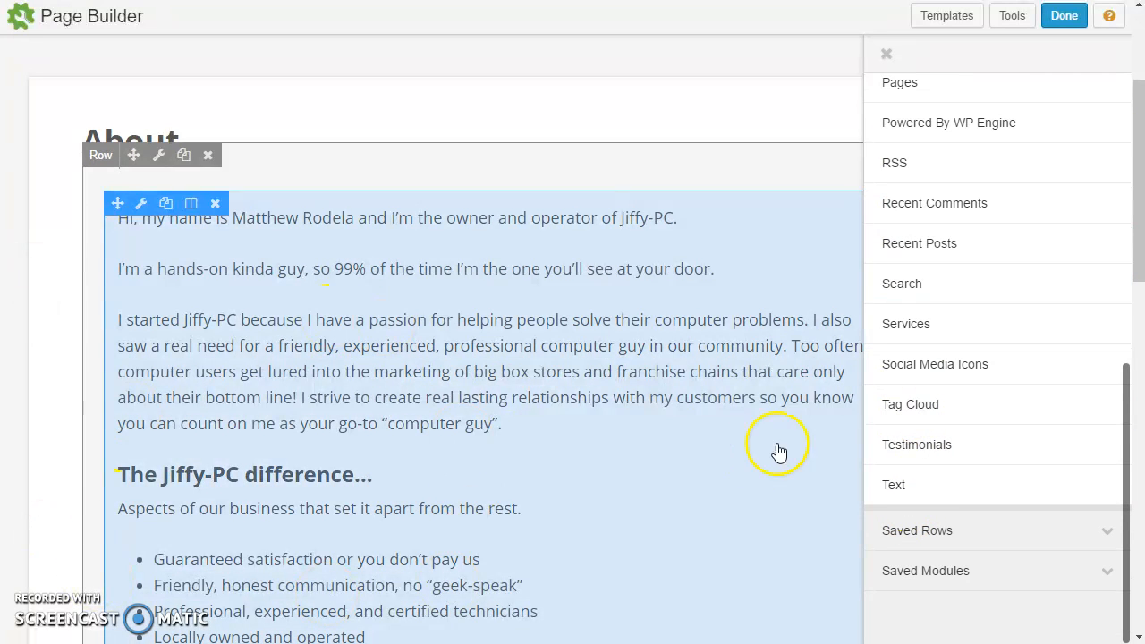
pyautogui.scroll(12, 965, 396)
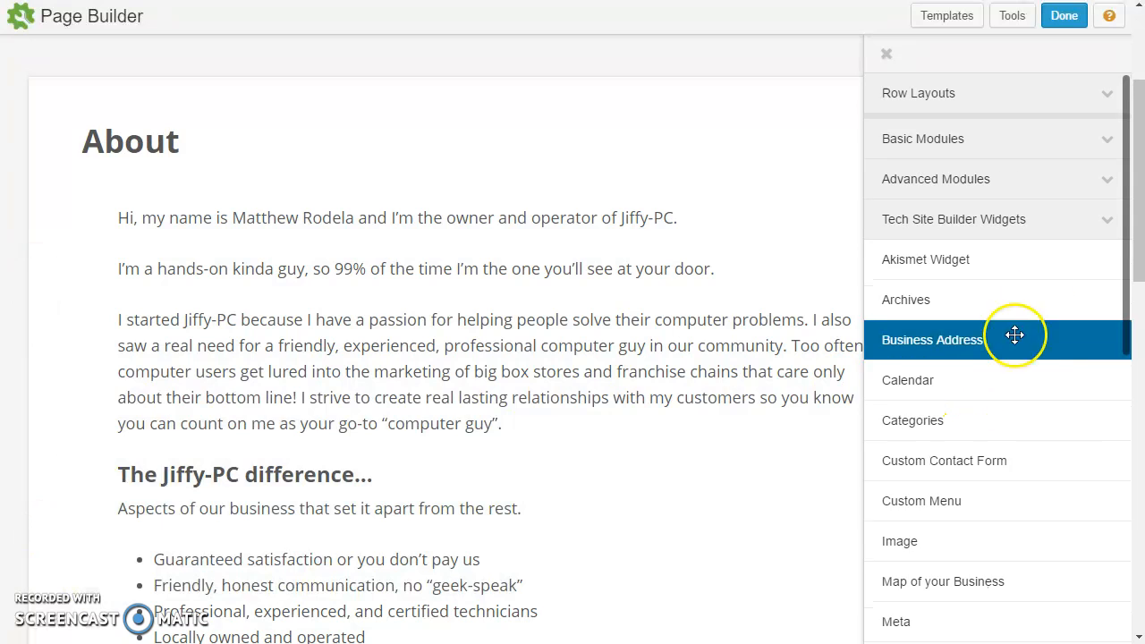
pyautogui.click(1115, 223)
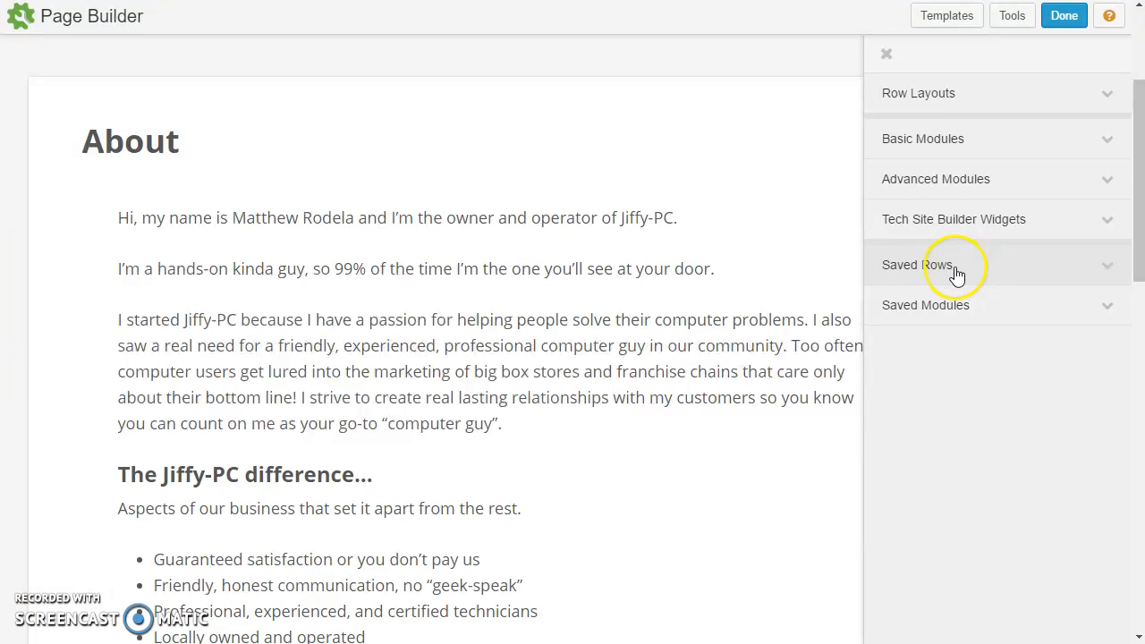
# Open the settings of the three-column row with the green headings and review its style options
pyautogui.scroll(-4, 661, 344)
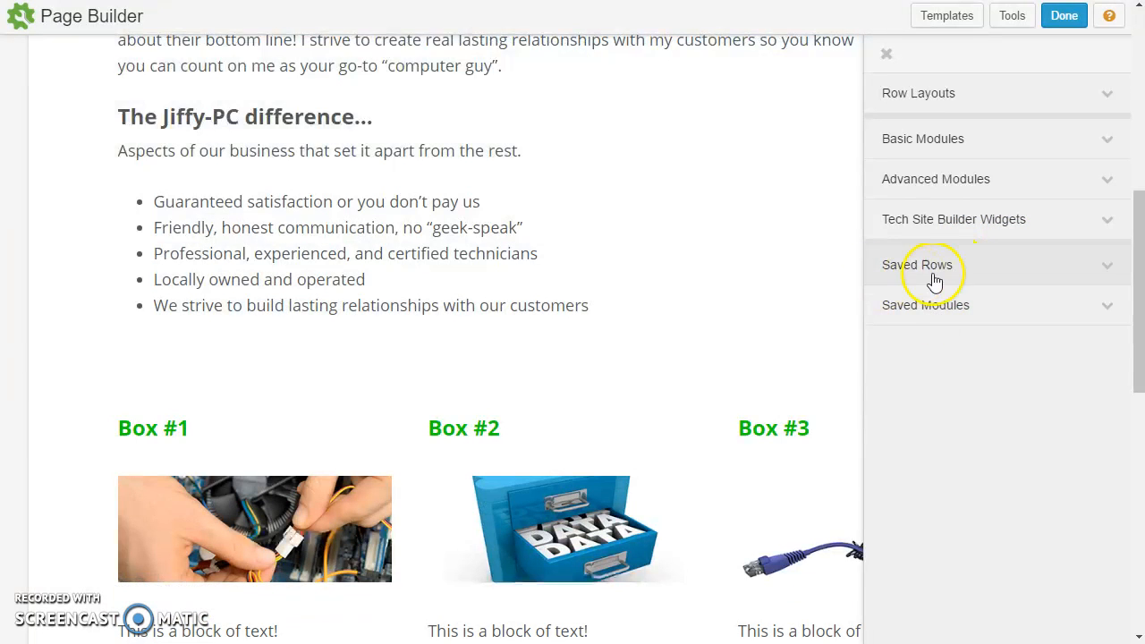
pyautogui.scroll(-1, 920, 286)
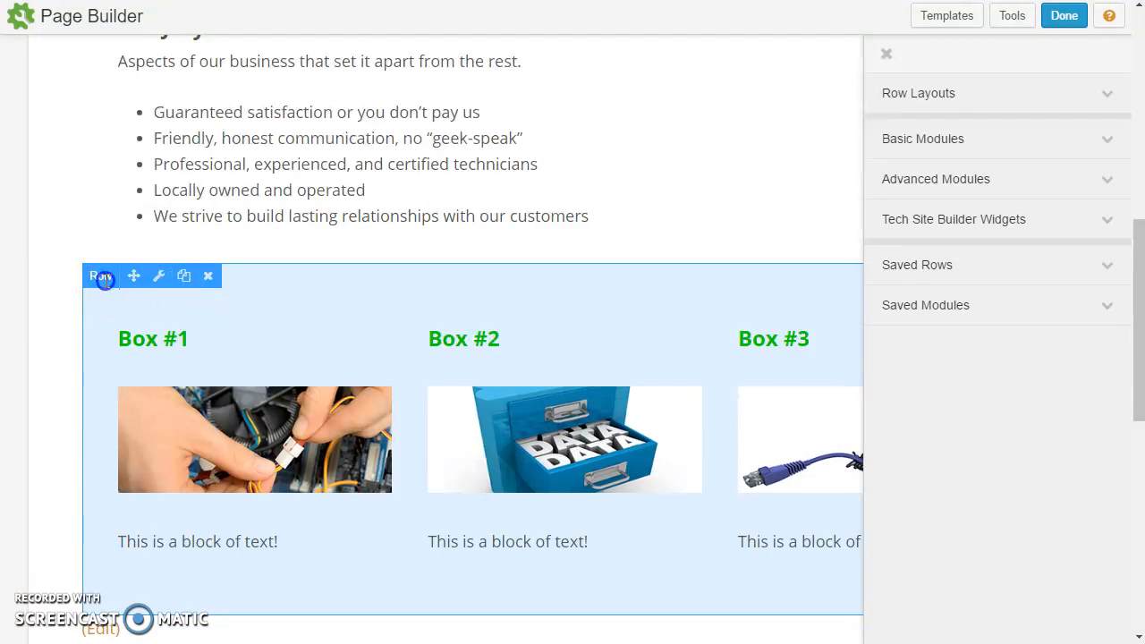
pyautogui.click(155, 279)
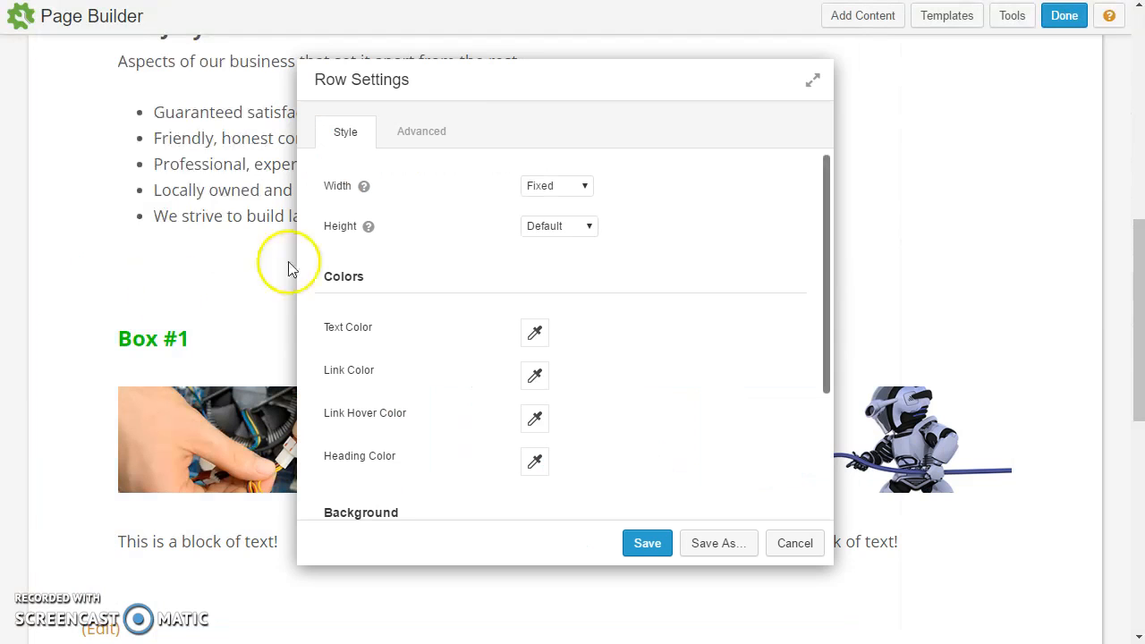
pyautogui.scroll(-3, 414, 388)
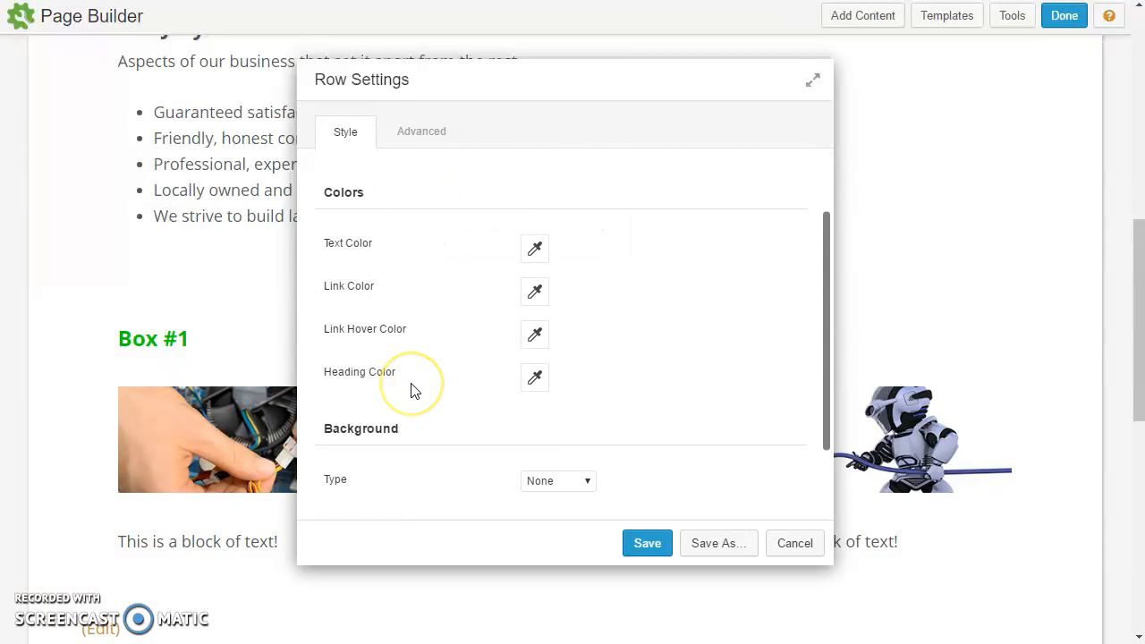
pyautogui.scroll(3, 411, 388)
pyautogui.scroll(-3, 418, 392)
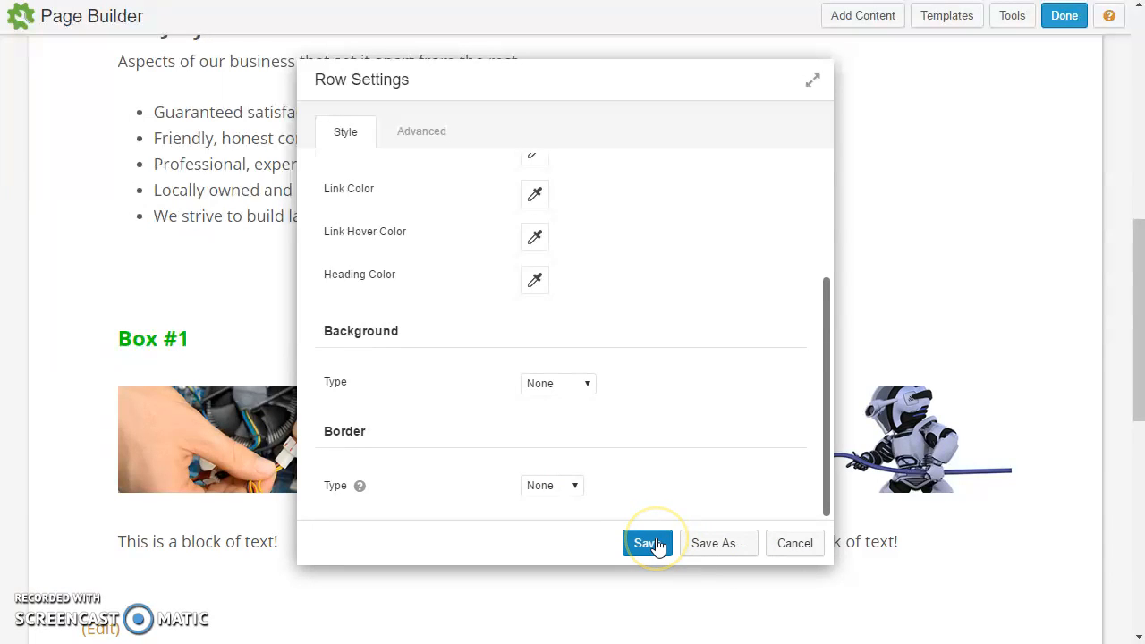
# Save the row as a reusable, non-global row named "Three Column with image"
pyautogui.click(712, 543)
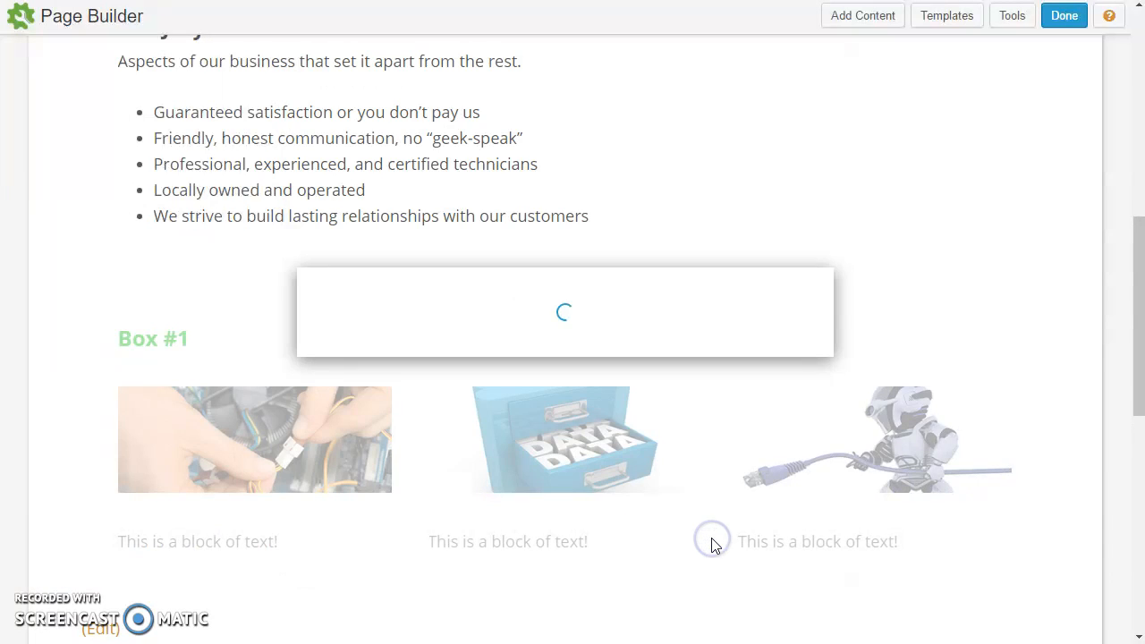
pyautogui.click(580, 284)
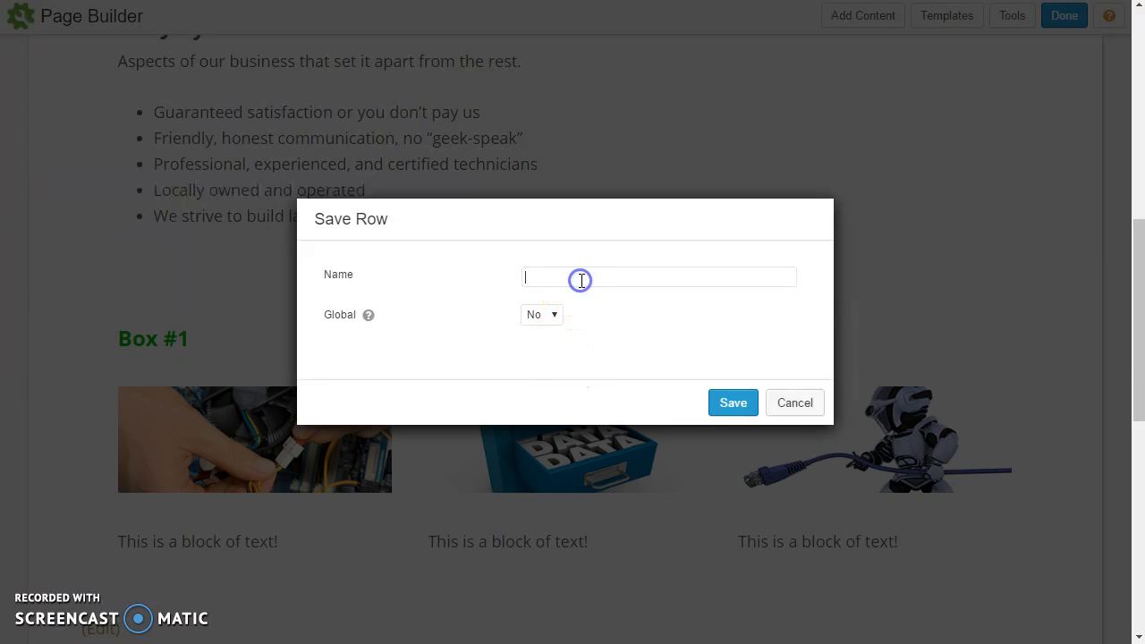
pyautogui.write('Three Column with image')
pyautogui.click(539, 318)
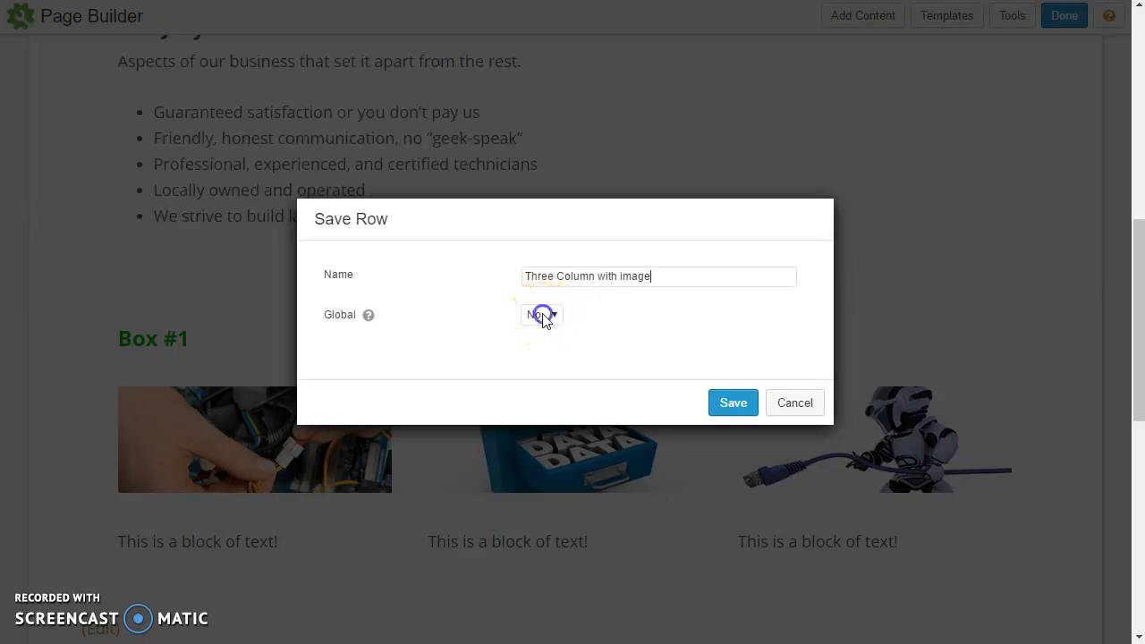
pyautogui.moveTo(373, 329)
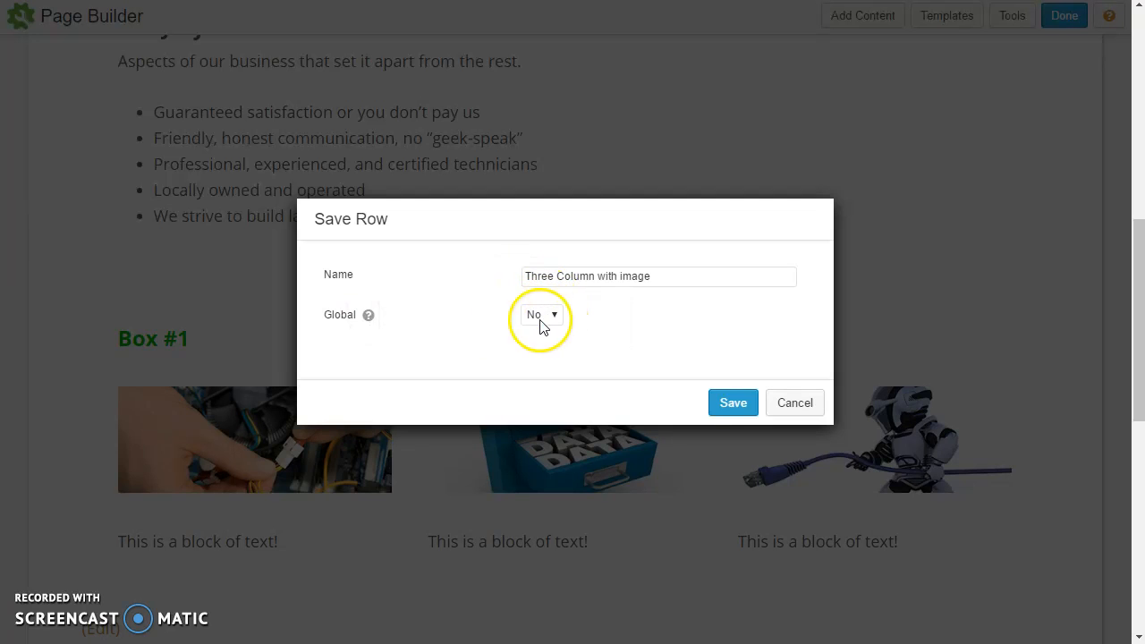
pyautogui.click(725, 403)
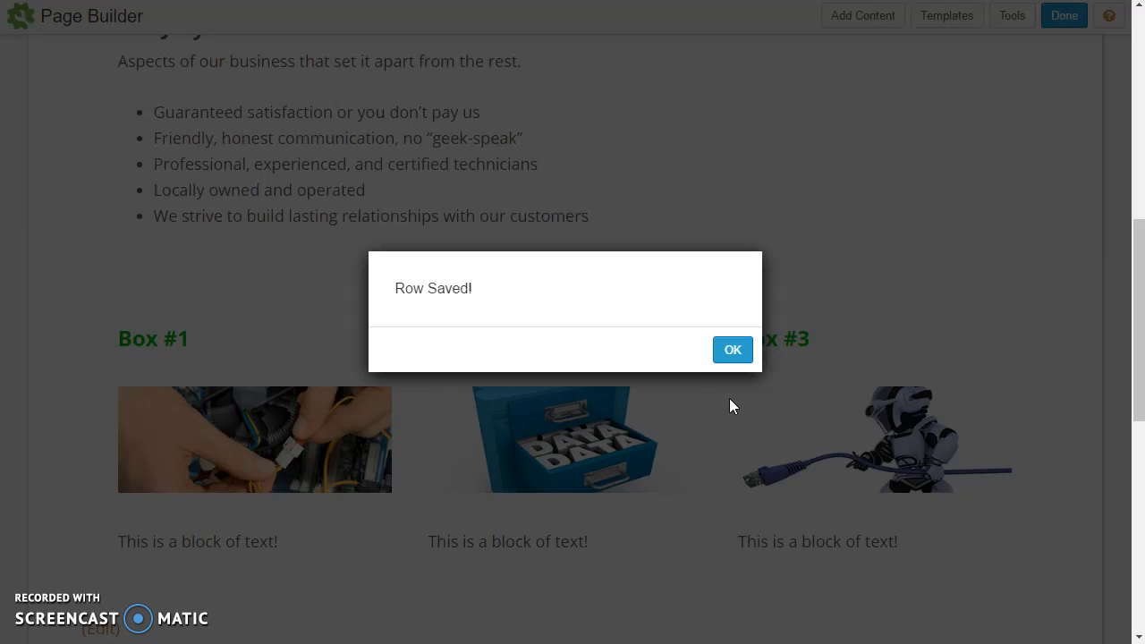
pyautogui.click(733, 348)
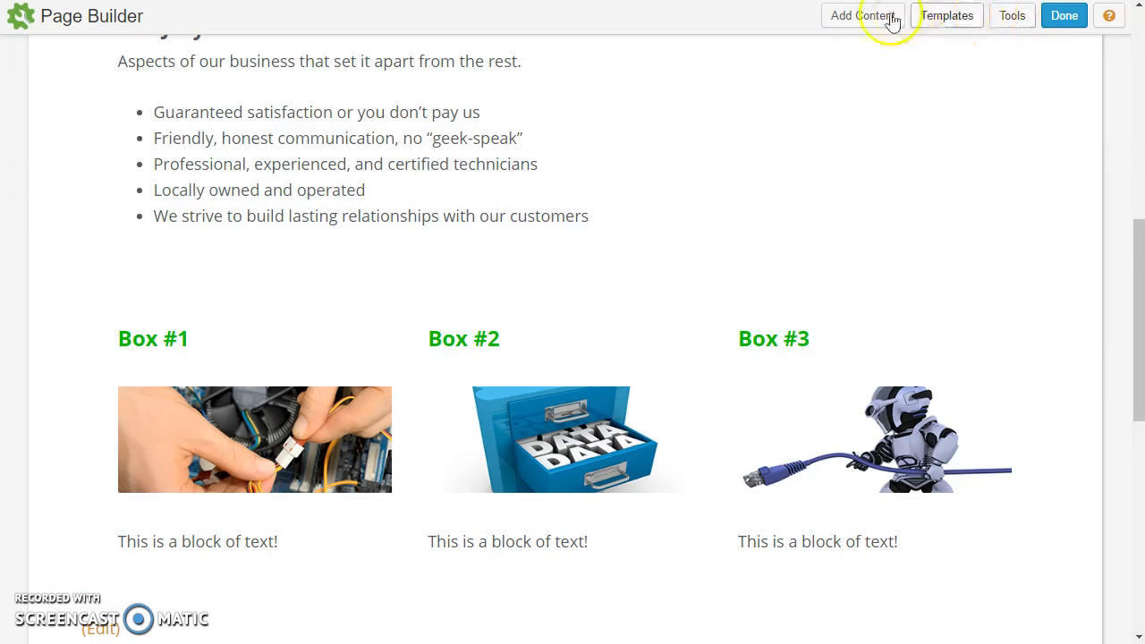
# Insert the saved row "Three Column with image" between the introductory text row and the existing three-column row
pyautogui.click(866, 16)
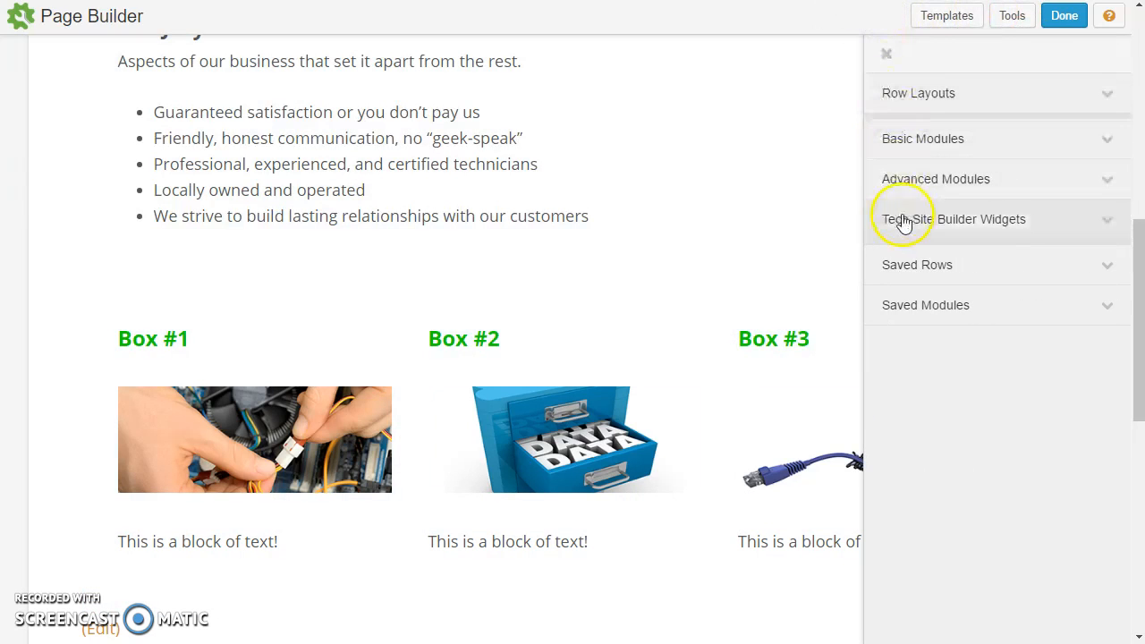
pyautogui.click(908, 262)
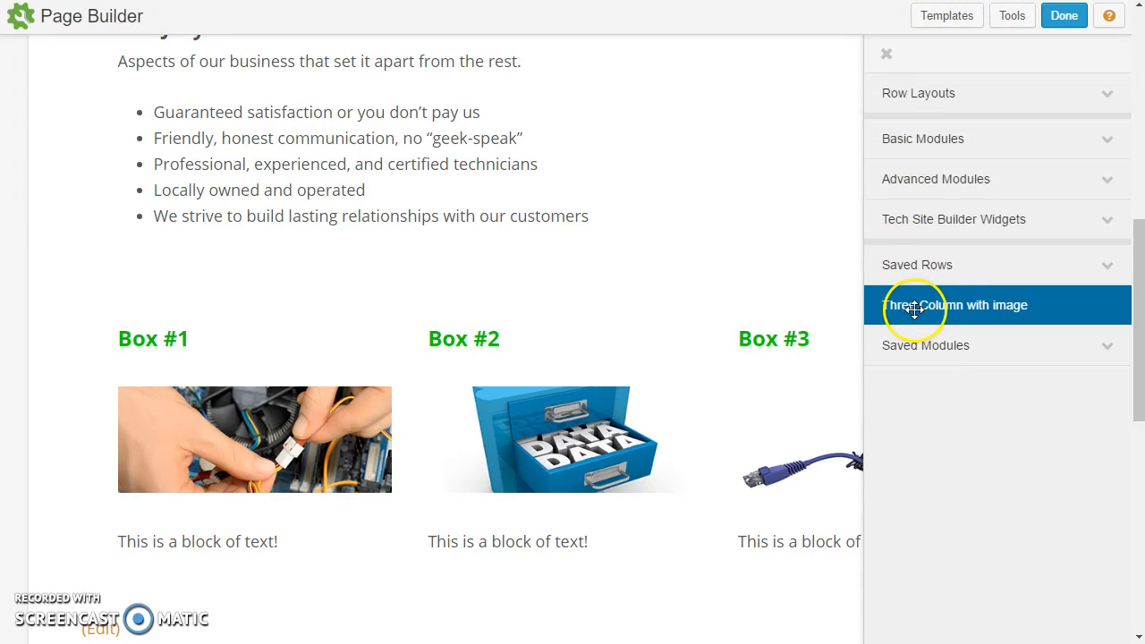
pyautogui.moveTo(992, 310); pyautogui.dragTo(635, 288)
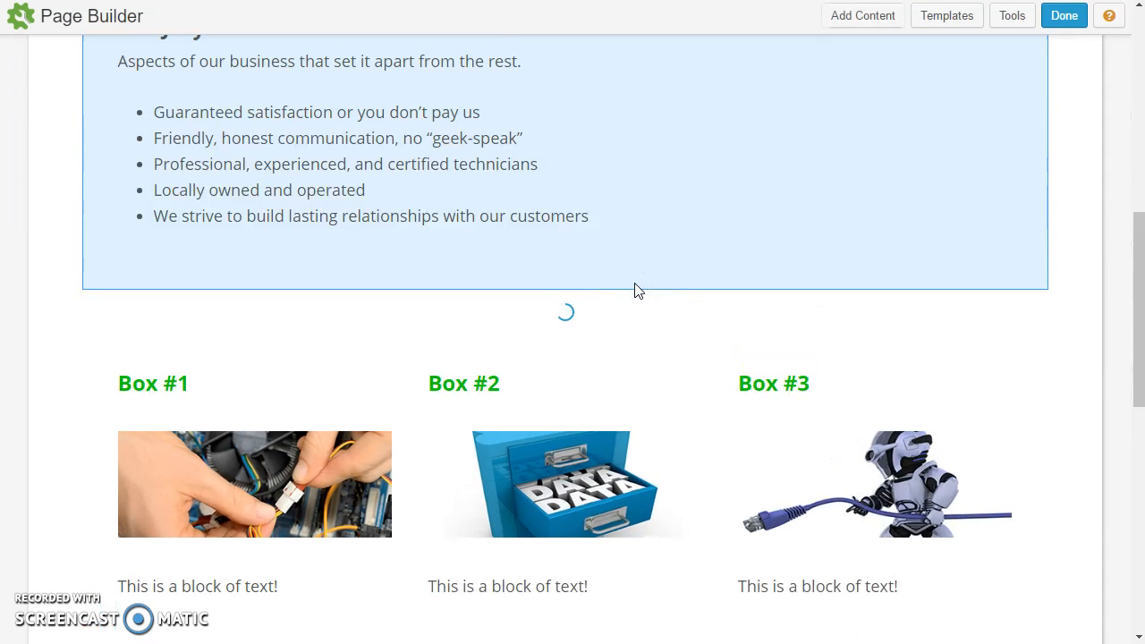
pyautogui.scroll(-4, 601, 268)
pyautogui.scroll(2, 599, 254)
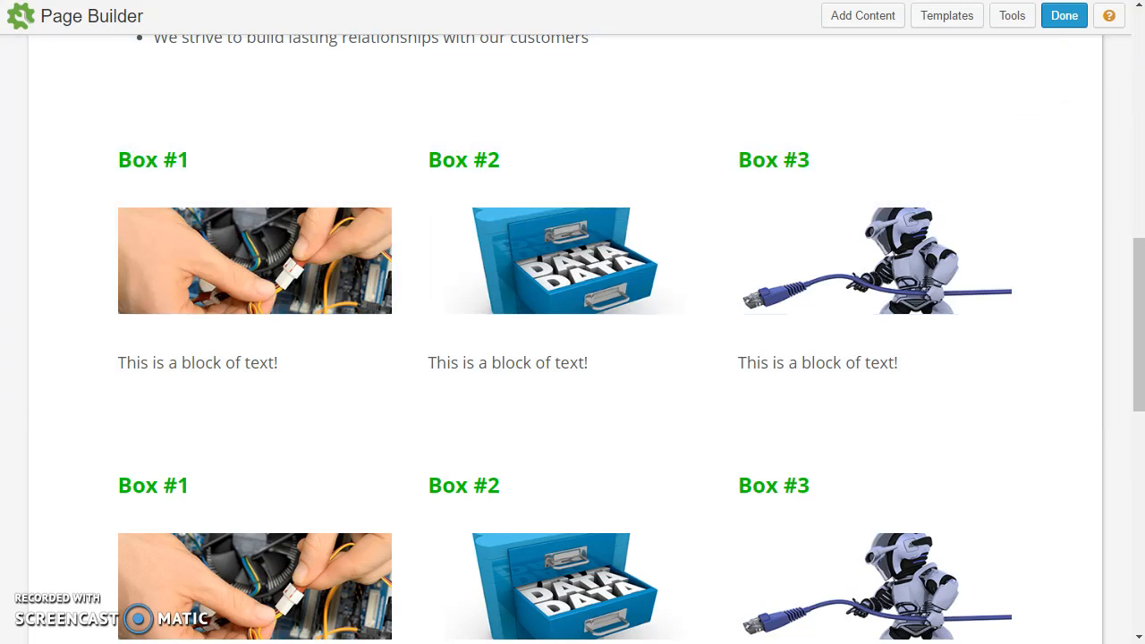
# Publish the changes to the About page and review both three-column rows on the live page
pyautogui.click(1064, 29)
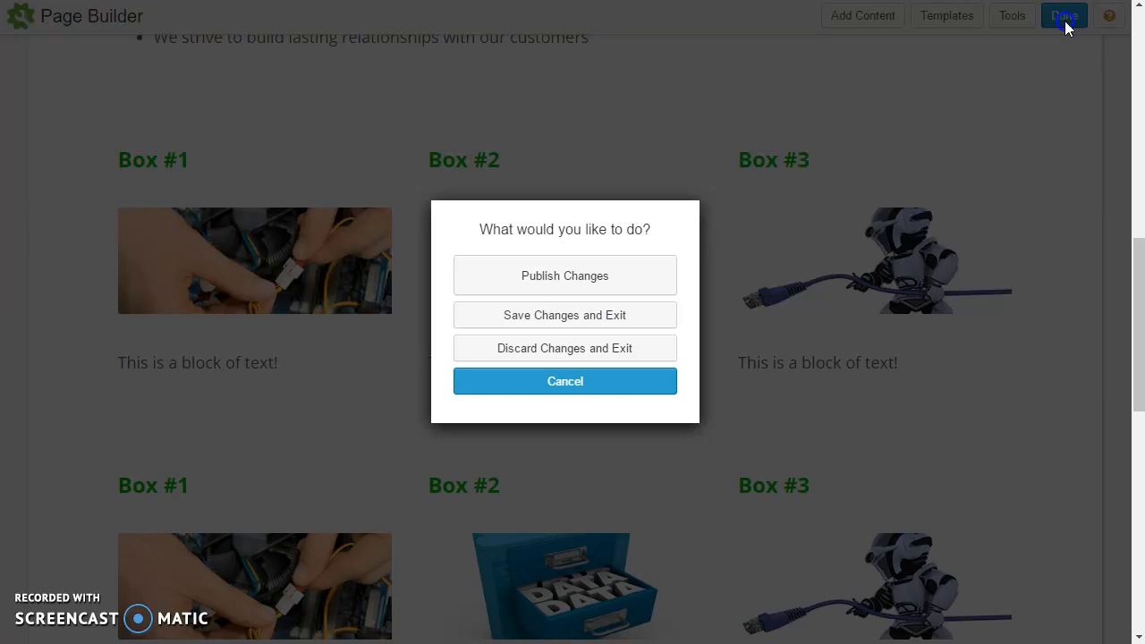
pyautogui.click(590, 279)
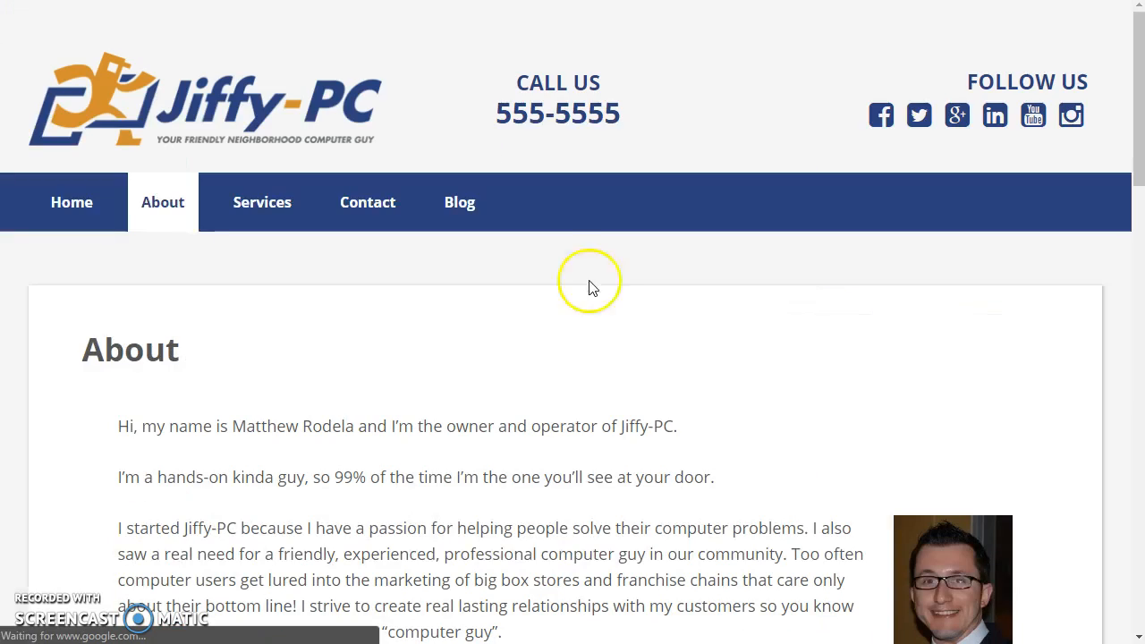
pyautogui.click(589, 285)
pyautogui.scroll(-9, 612, 292)
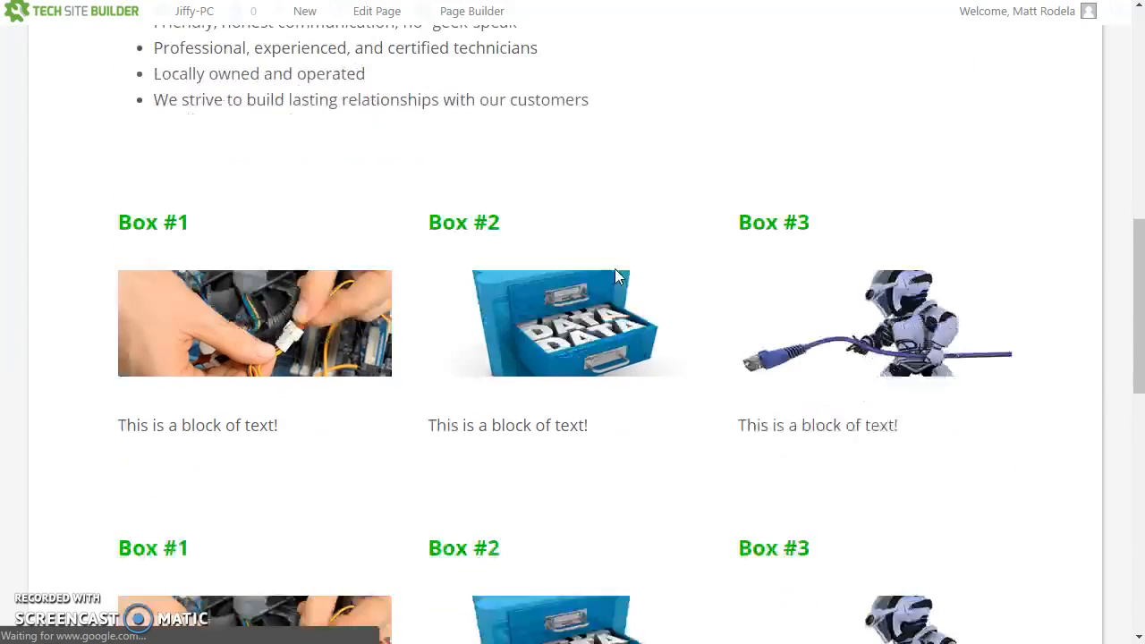
pyautogui.scroll(-4, 352, 335)
pyautogui.scroll(3, 778, 357)
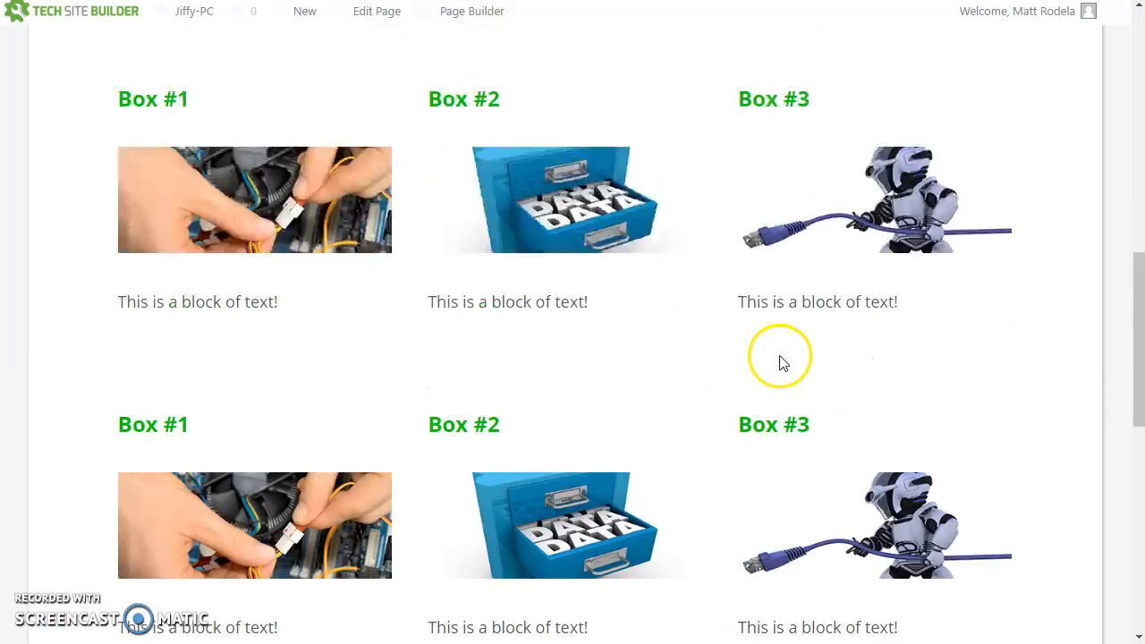
pyautogui.scroll(7, 278, 303)
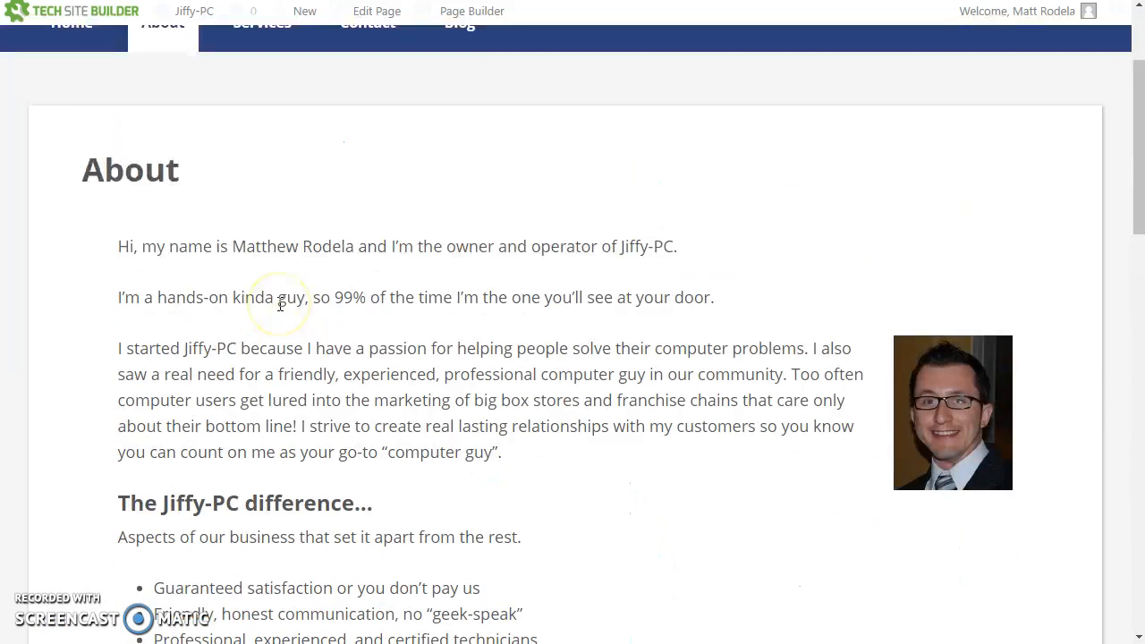
pyautogui.scroll(2, 279, 304)
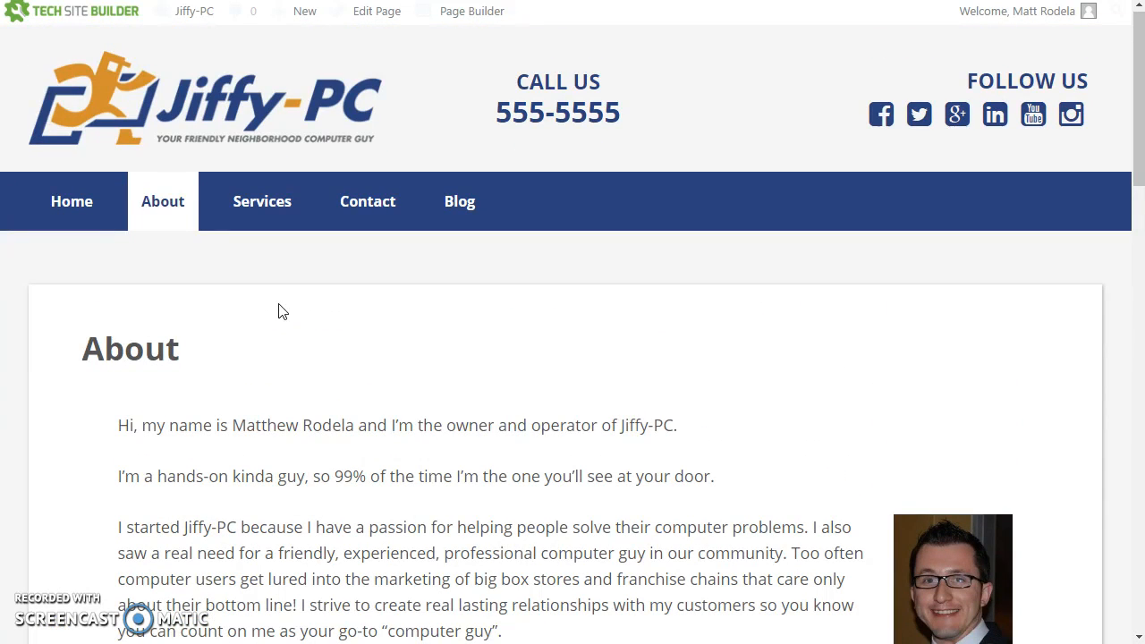